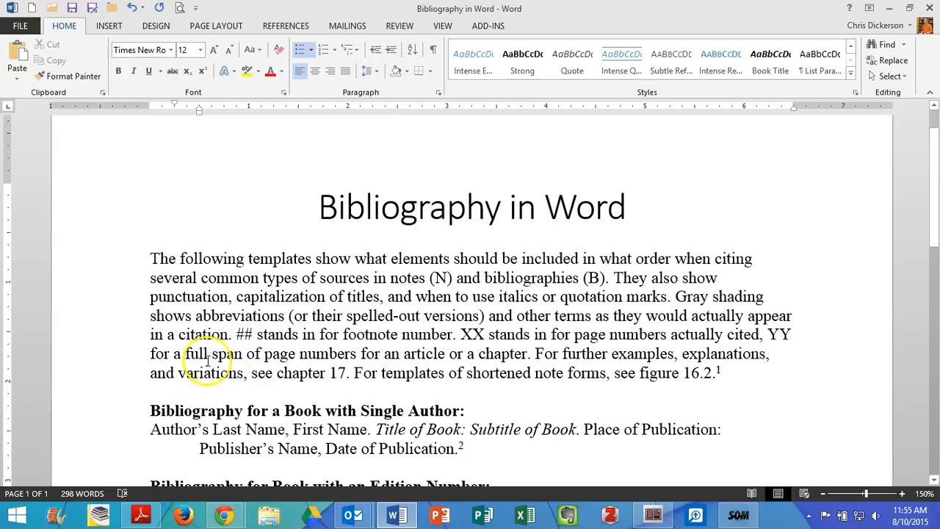
# - Review the headings of the three bibliography templates: single-author book, book with an edition number, and journal article
pyautogui.click(233, 352)
pyautogui.scroll(-5, 234, 351)
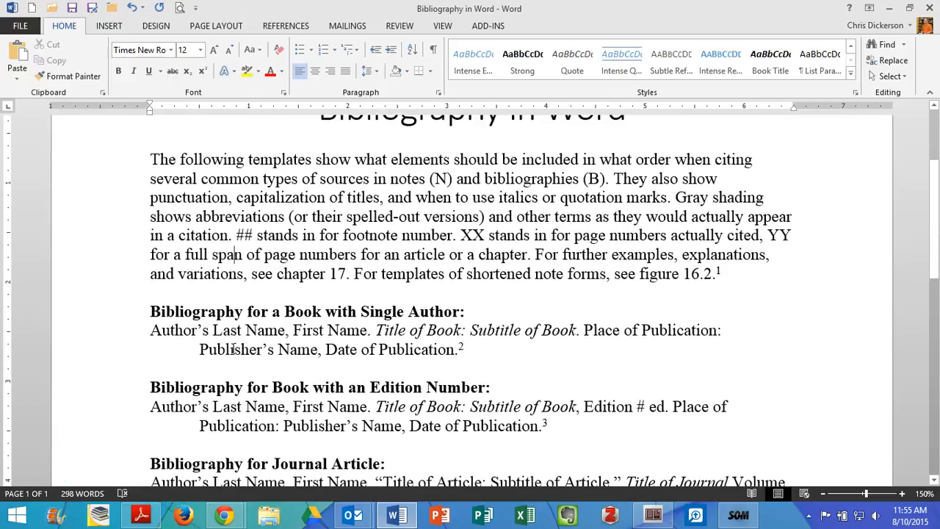
pyautogui.click(119, 217)
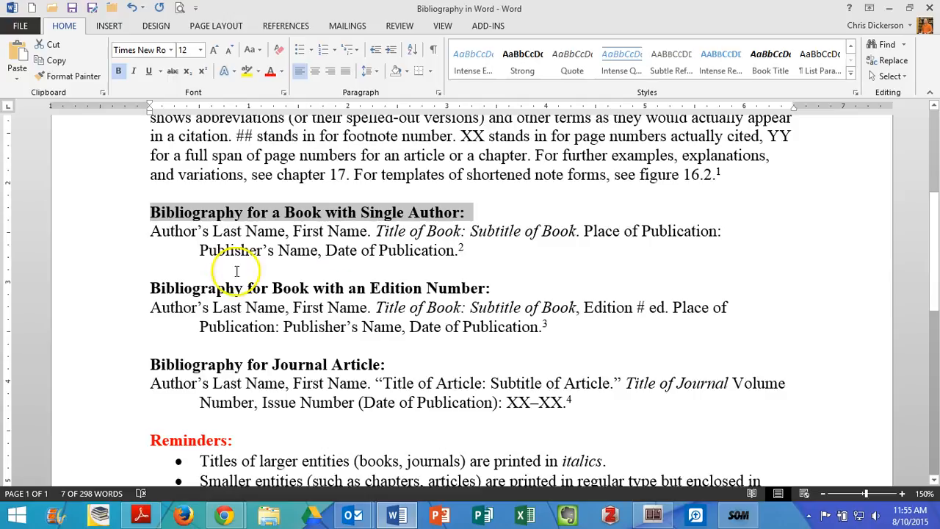
pyautogui.click(119, 291)
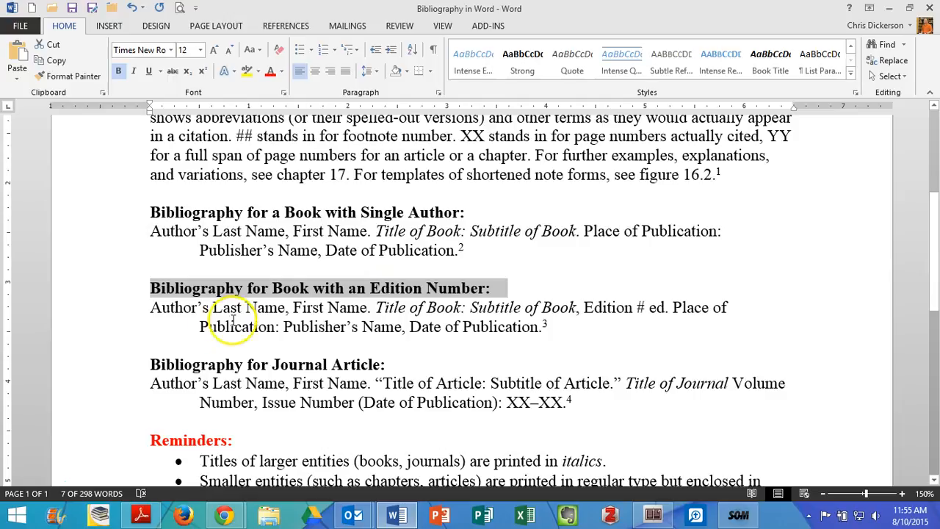
pyautogui.click(103, 364)
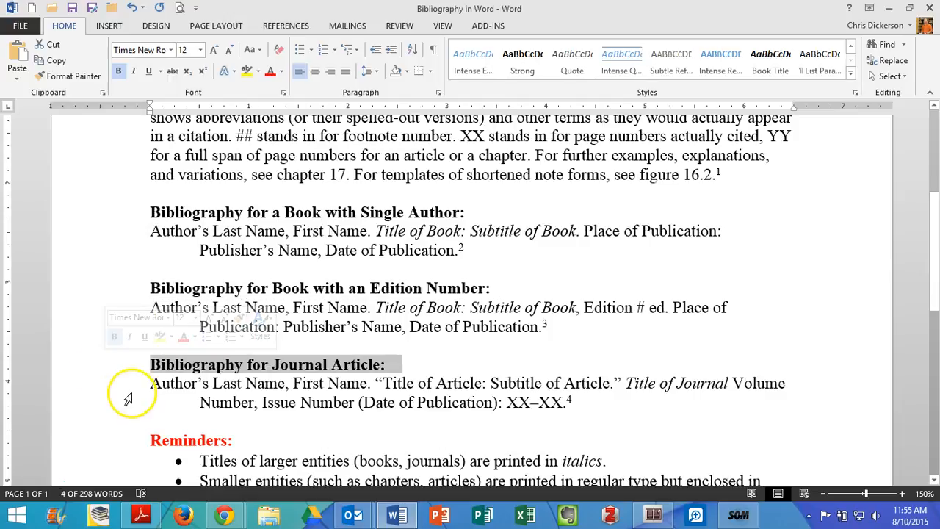
pyautogui.click(249, 419)
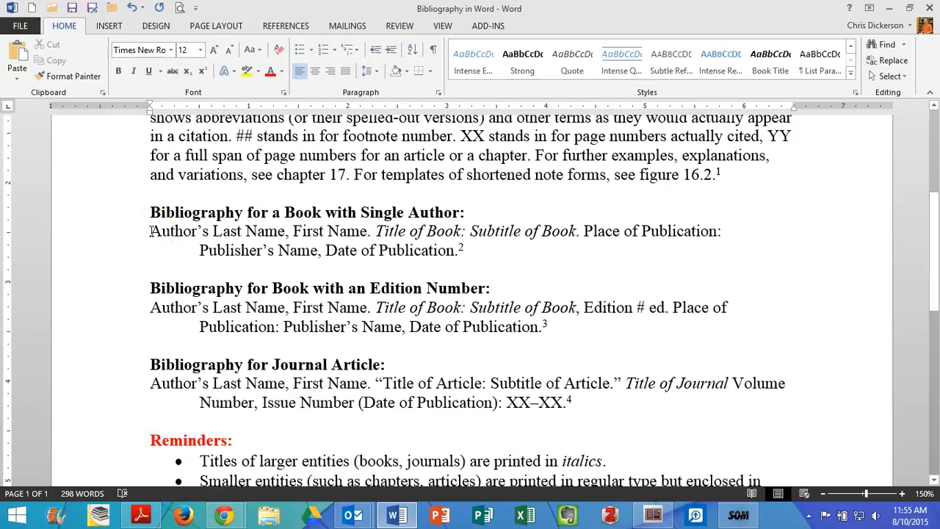
# - Highlight the footnote 2 reference in the single-author template and check the matching footnotes at the end of the page
pyautogui.doubleClick(461, 247)
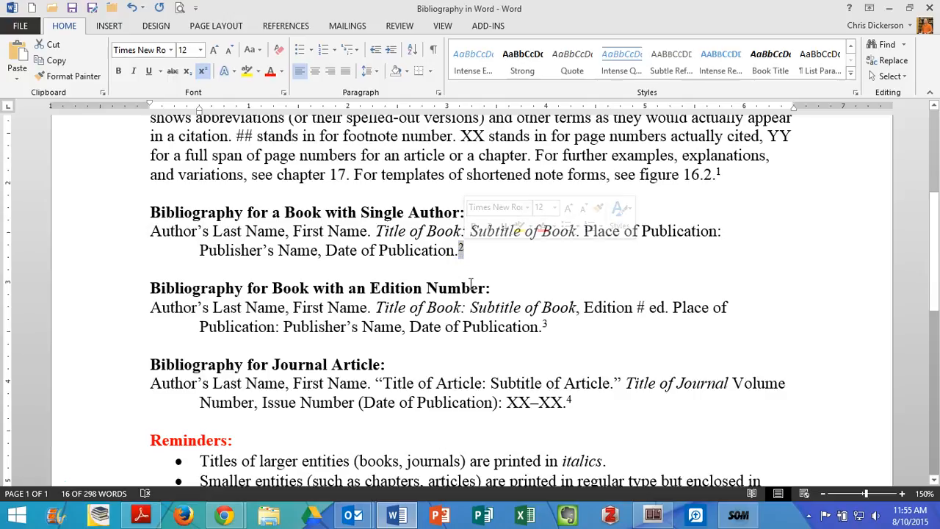
pyautogui.scroll(-10, 471, 281)
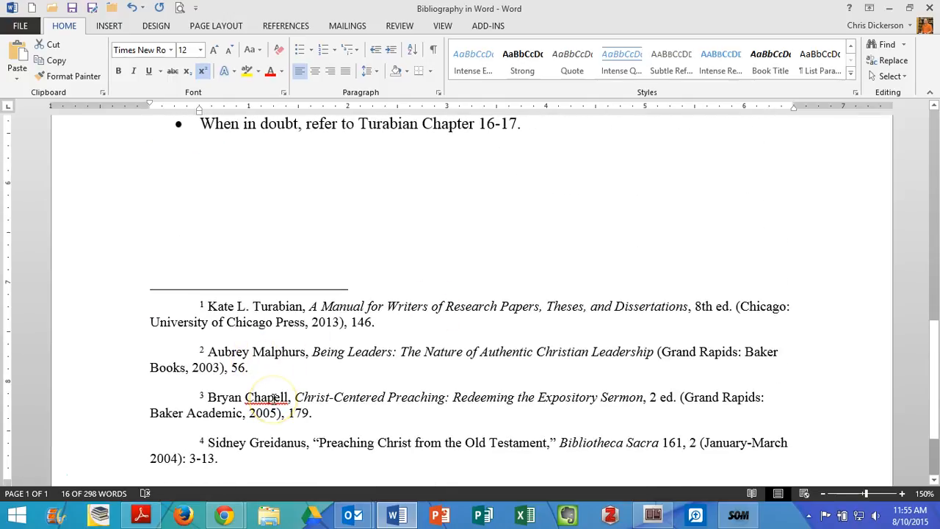
pyautogui.scroll(8, 273, 398)
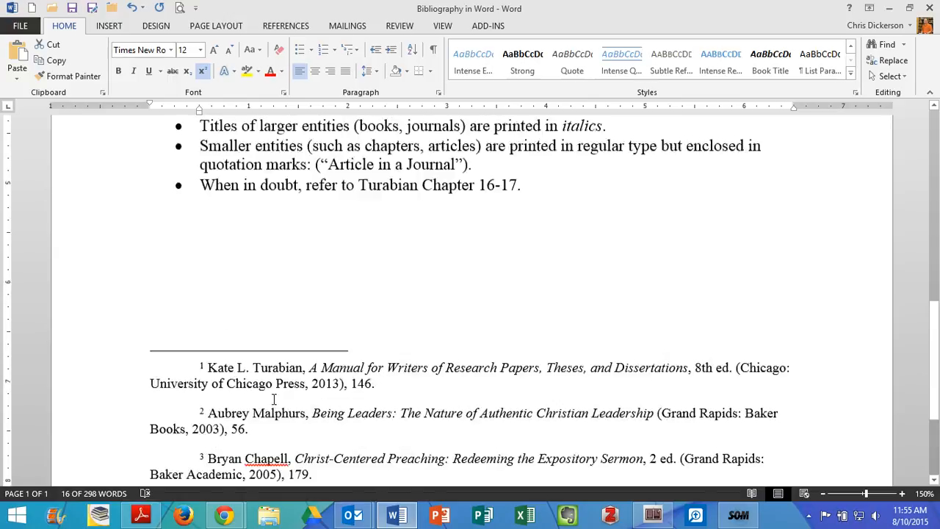
pyautogui.scroll(3, 273, 398)
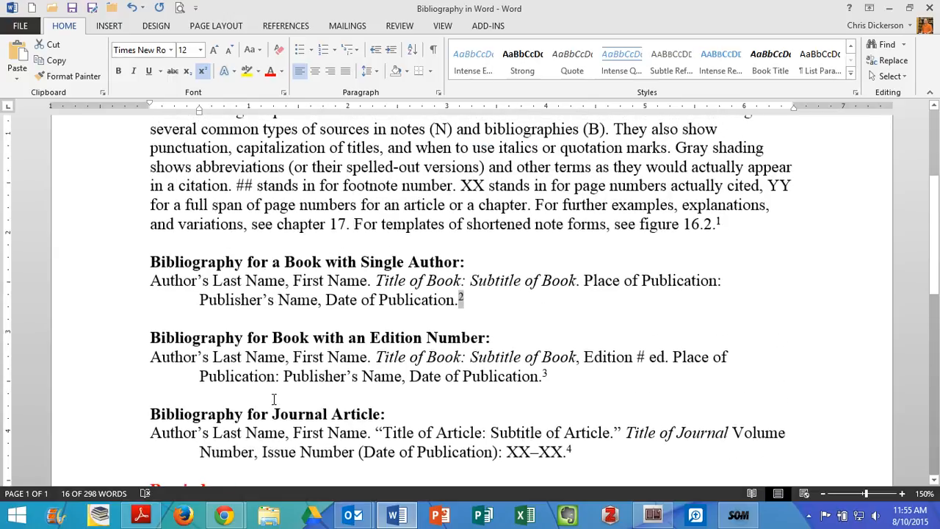
# - Examine the single-author book template's heading, author name order, italic title and subtitle, and the periods separating these elements
pyautogui.click(198, 260)
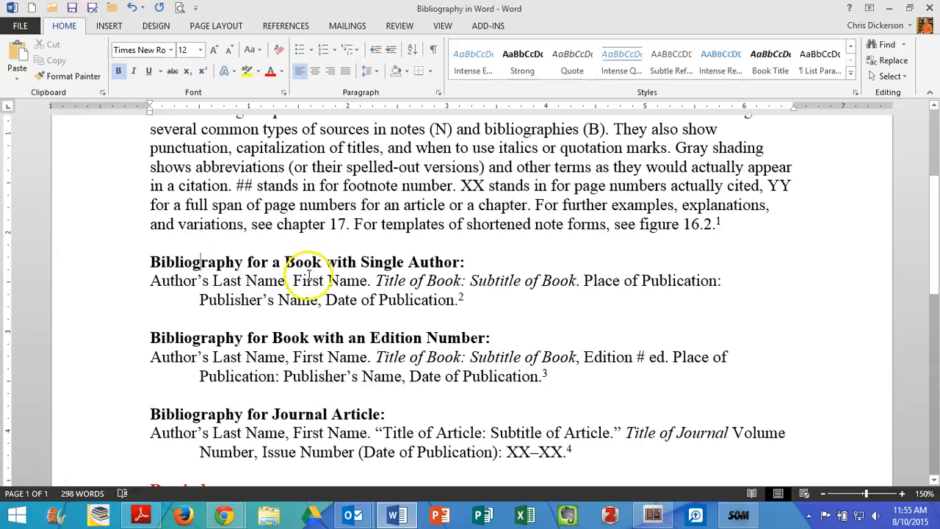
pyautogui.moveTo(371, 262); pyautogui.dragTo(429, 266)
pyautogui.click(429, 266)
pyautogui.click(149, 282)
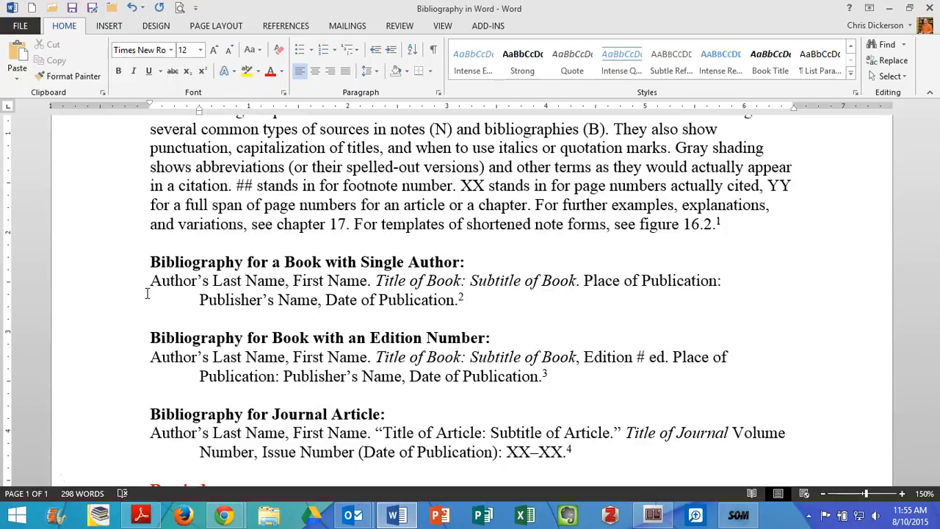
pyautogui.moveTo(151, 282); pyautogui.dragTo(269, 284)
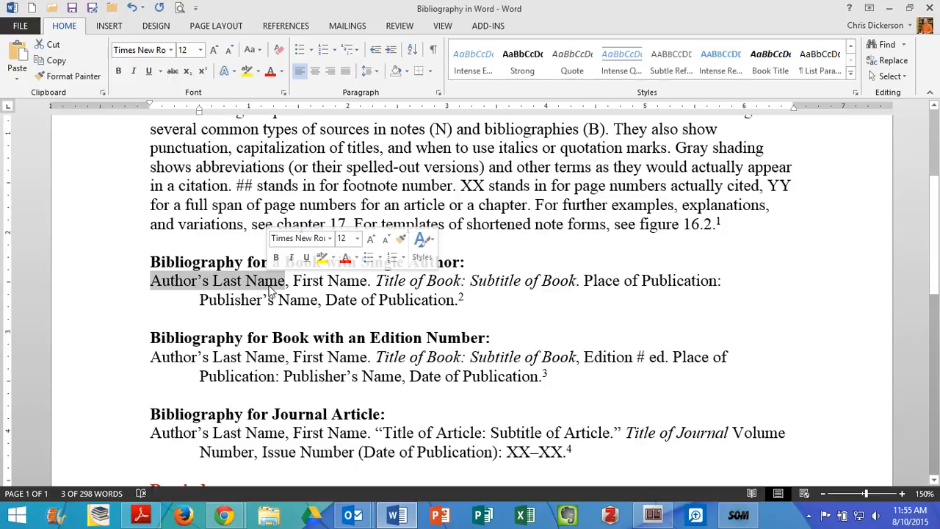
pyautogui.moveTo(287, 284); pyautogui.dragTo(365, 287)
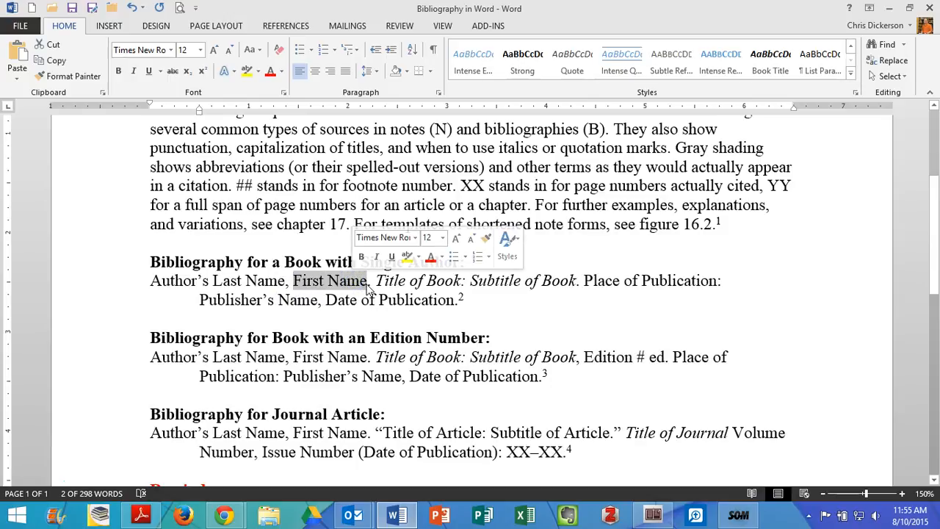
pyautogui.click(369, 283)
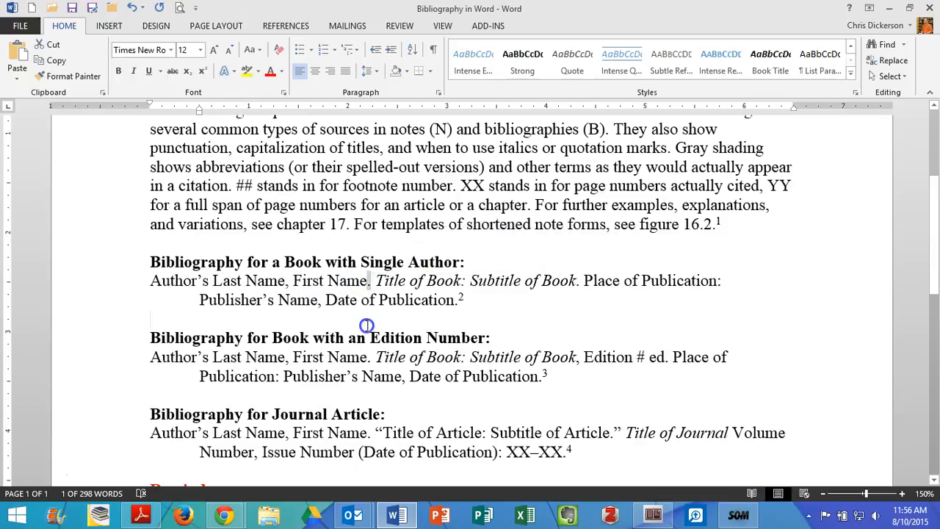
pyautogui.moveTo(372, 281); pyautogui.dragTo(555, 281)
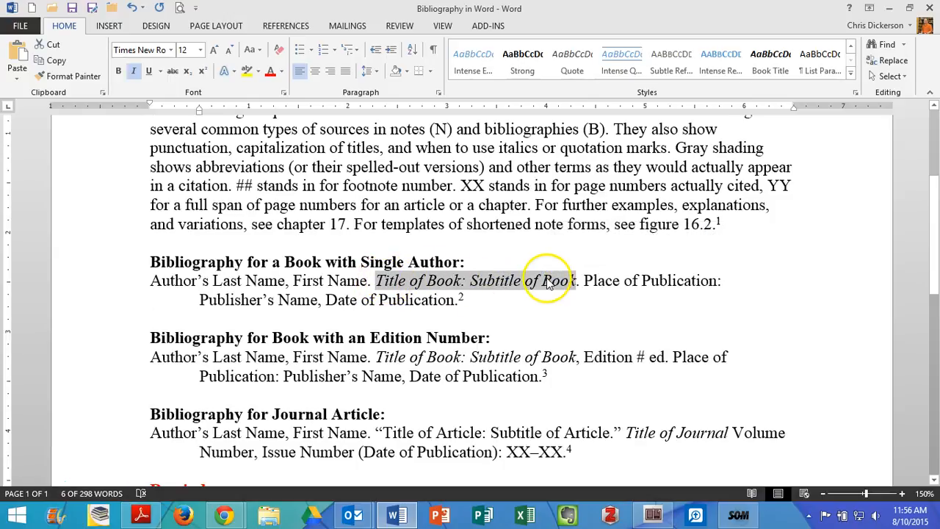
pyautogui.click(579, 282)
pyautogui.hotkey('shift', 'Right')
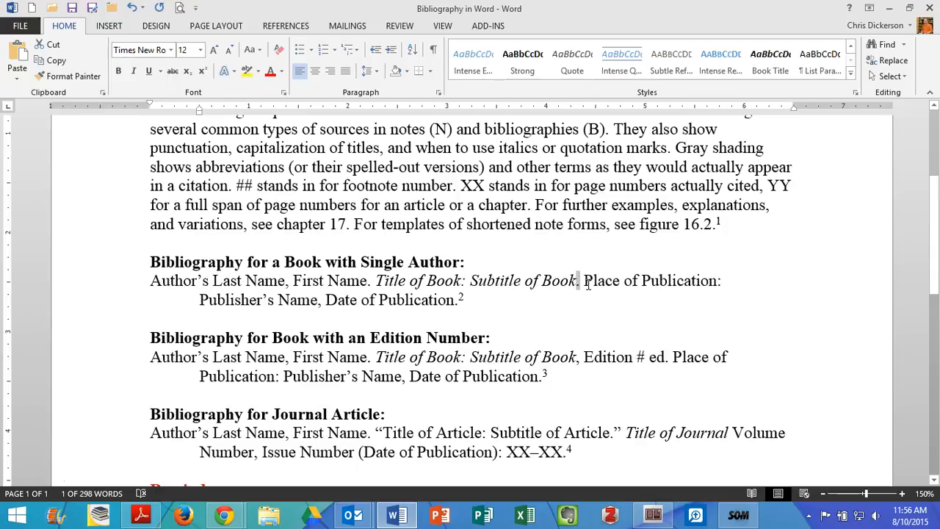
# - Examine the place of publication, publisher's name and date of publication in the single-author template, and preview its footnote 2
pyautogui.moveTo(585, 281); pyautogui.dragTo(694, 275)
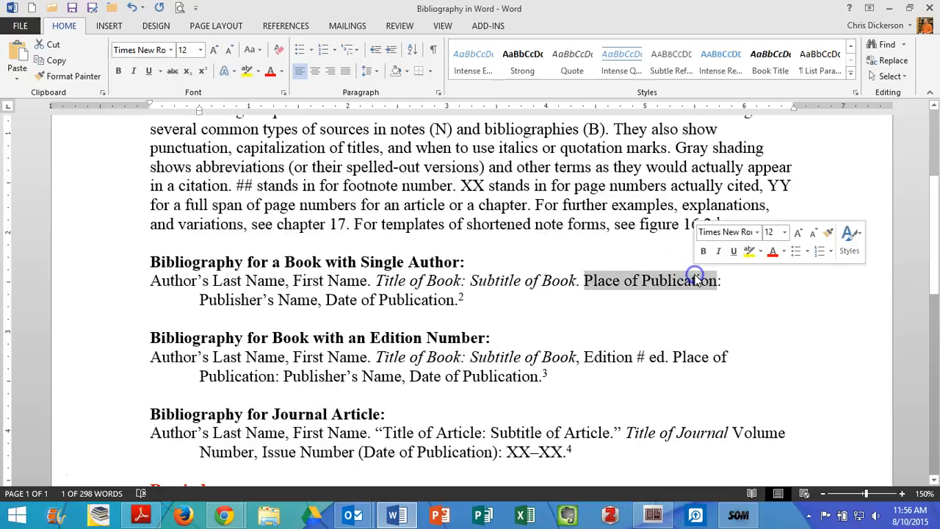
pyautogui.click(238, 299)
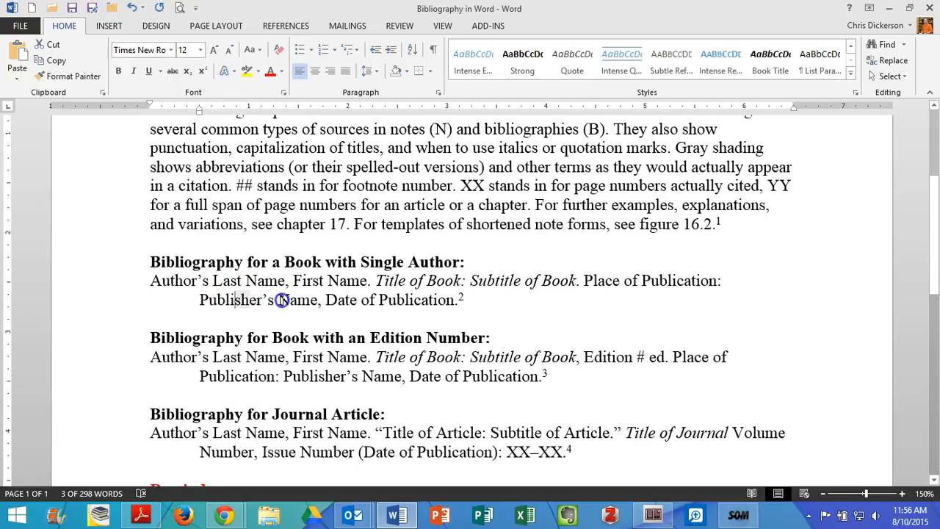
pyautogui.keyDown('shift'); pyautogui.click(315, 300); pyautogui.keyUp('shift')
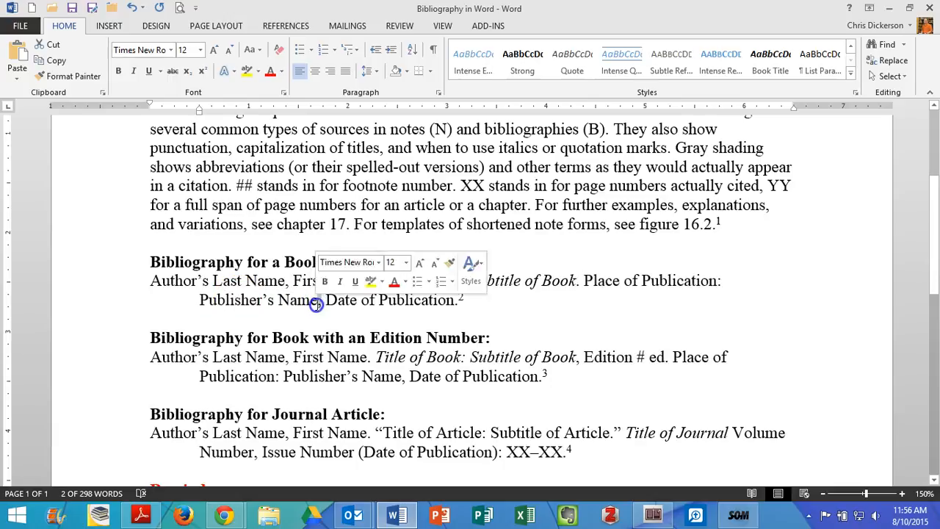
pyautogui.moveTo(327, 300); pyautogui.dragTo(452, 300)
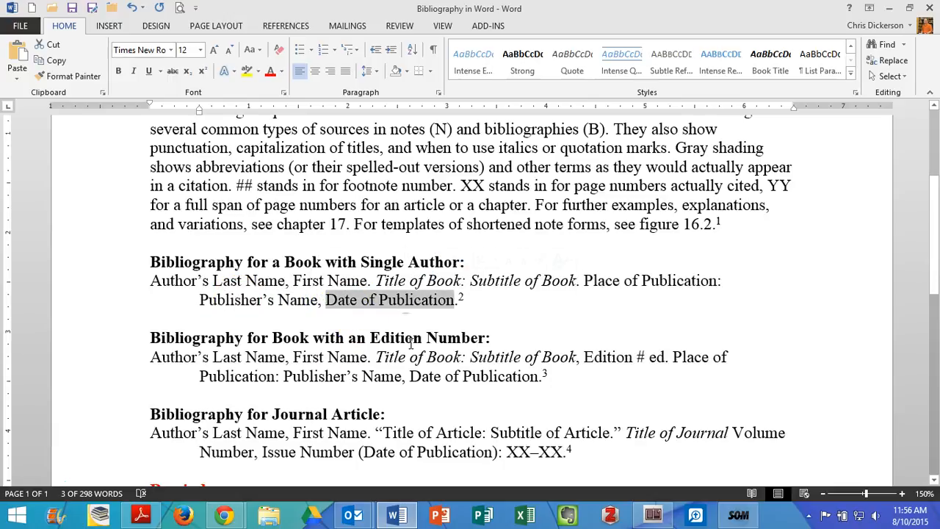
pyautogui.click(458, 302)
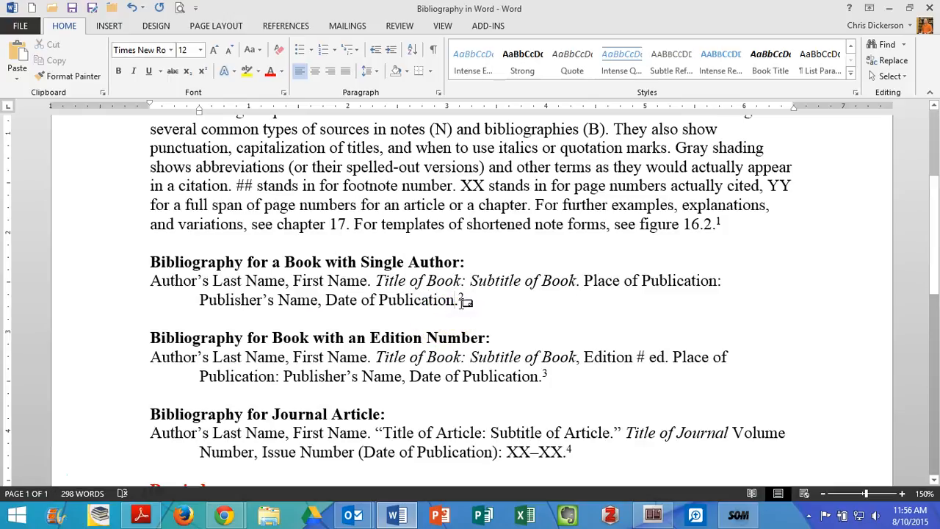
pyautogui.moveTo(468, 297)
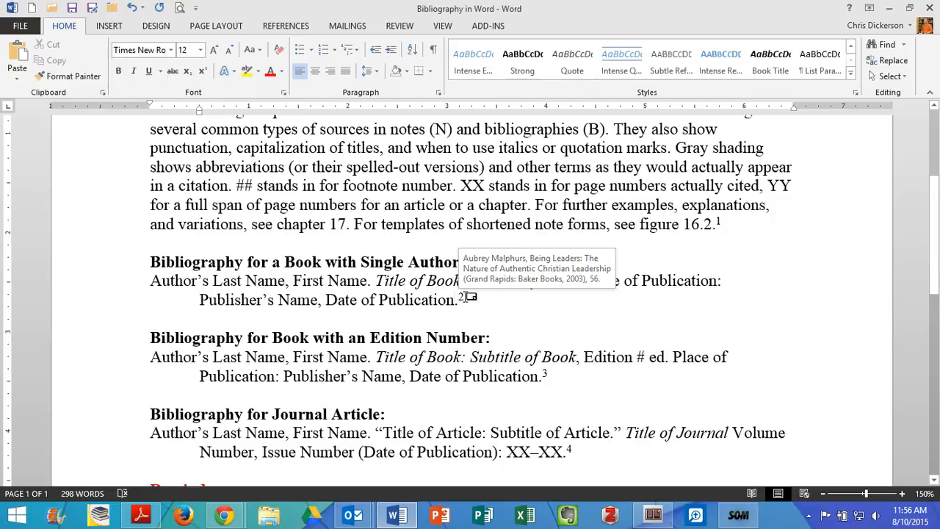
pyautogui.scroll(-1, 472, 324)
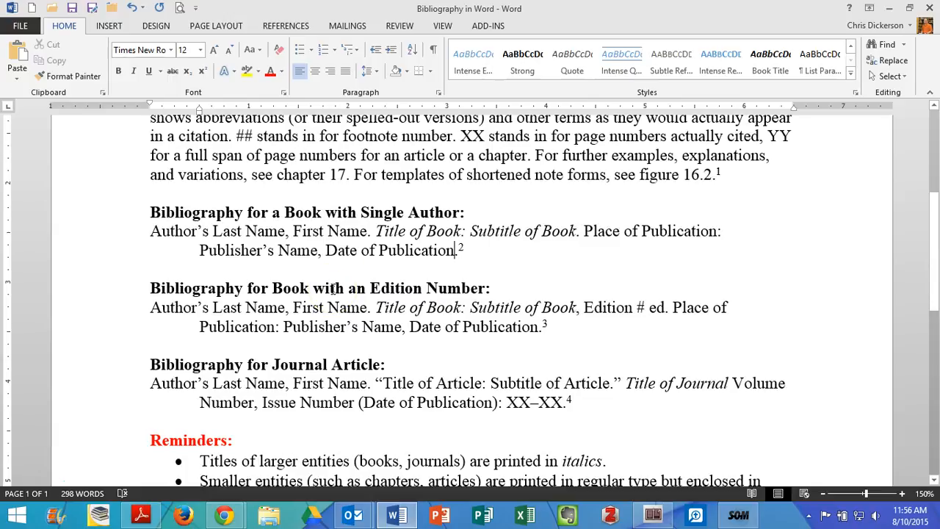
# - Examine the edition-number book template, highlighting its heading, the colon between title and subtitle, and the "Edition # ed." element
pyautogui.moveTo(149, 288); pyautogui.dragTo(457, 291)
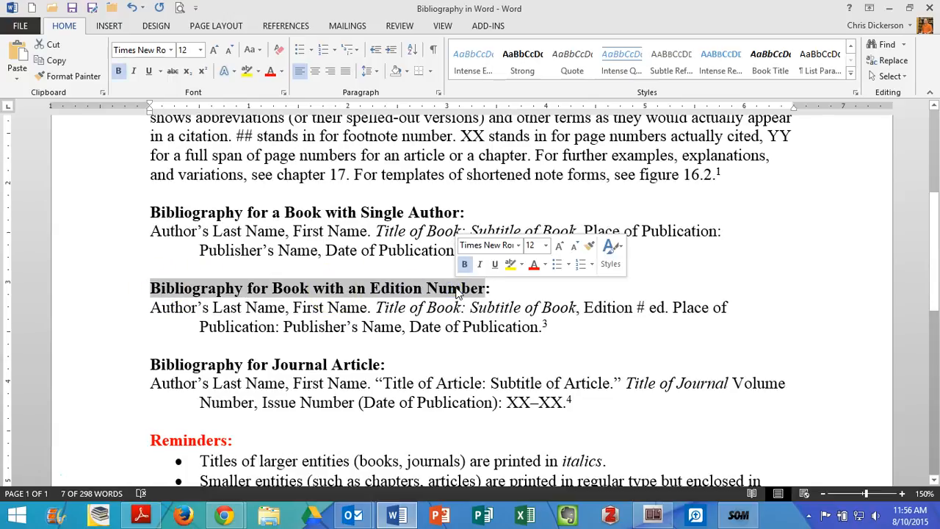
pyautogui.click(457, 289)
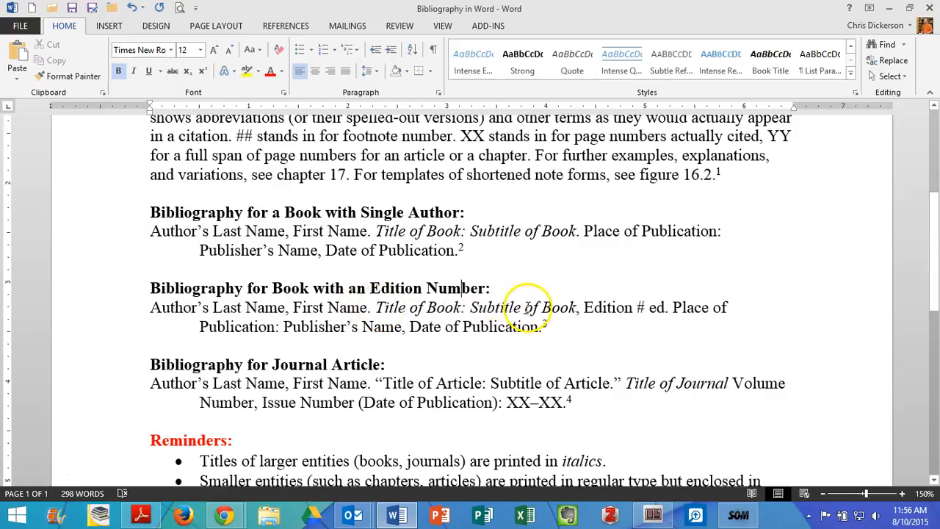
pyautogui.click(463, 307)
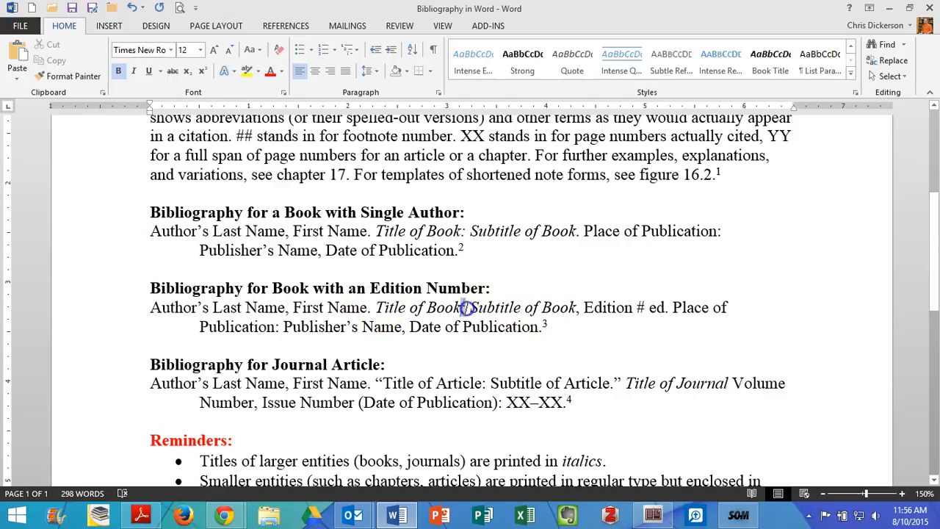
pyautogui.moveTo(462, 308); pyautogui.dragTo(467, 309)
pyautogui.moveTo(577, 308); pyautogui.dragTo(645, 307)
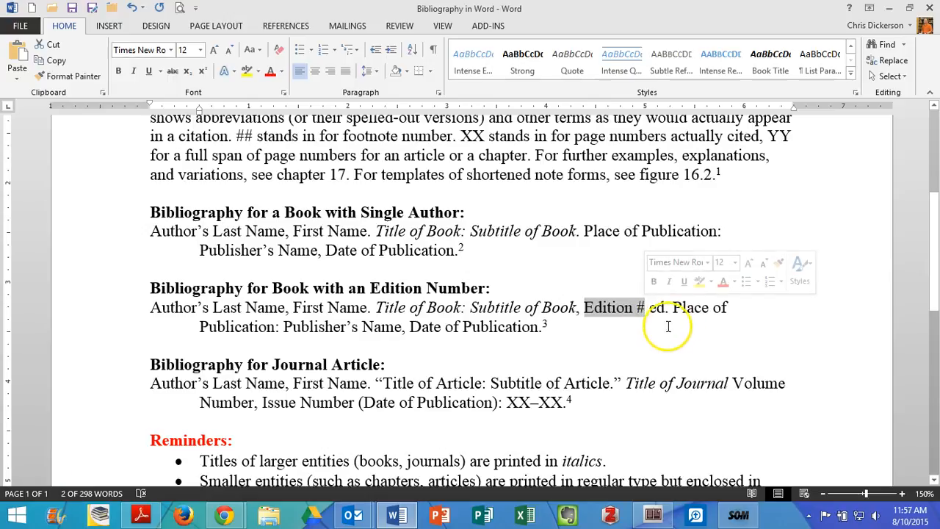
pyautogui.moveTo(650, 309); pyautogui.dragTo(667, 311)
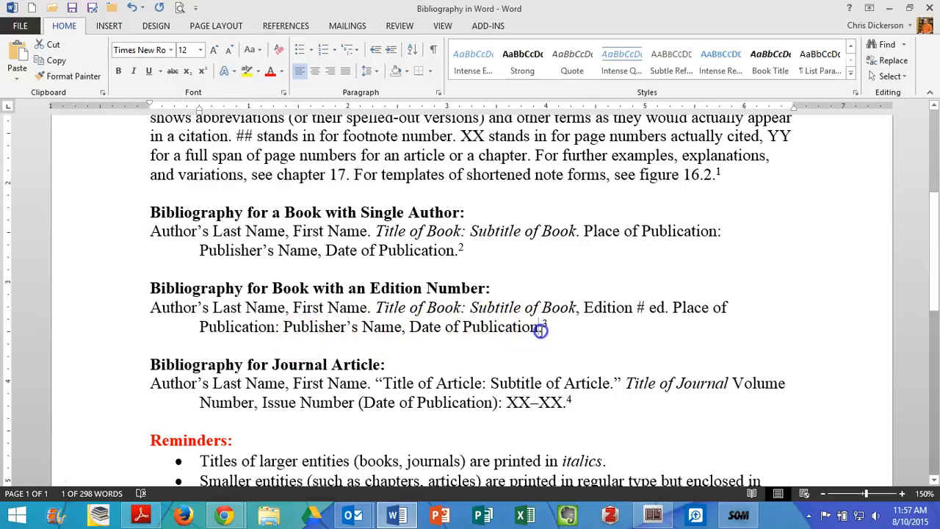
# - Examine the journal article template's heading, author name, and article title and subtitle enclosed in quotation marks
pyautogui.click(542, 360)
pyautogui.scroll(-1, 545, 388)
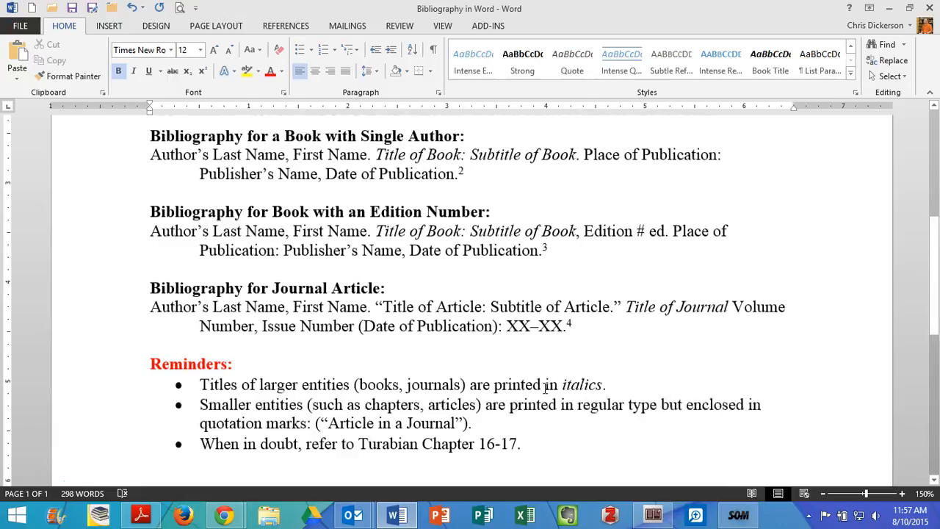
pyautogui.scroll(-1, 545, 387)
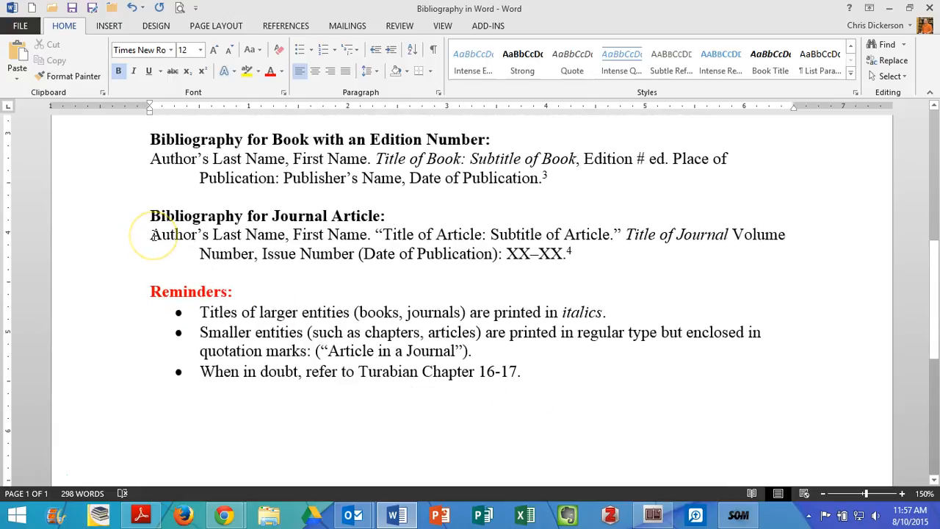
pyautogui.moveTo(151, 215); pyautogui.dragTo(371, 215)
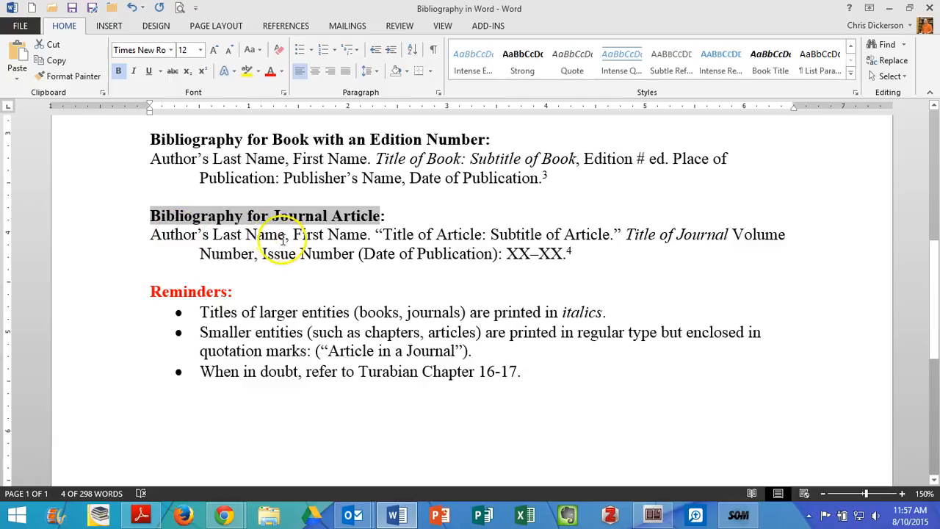
pyautogui.click(369, 237)
pyautogui.click(409, 257)
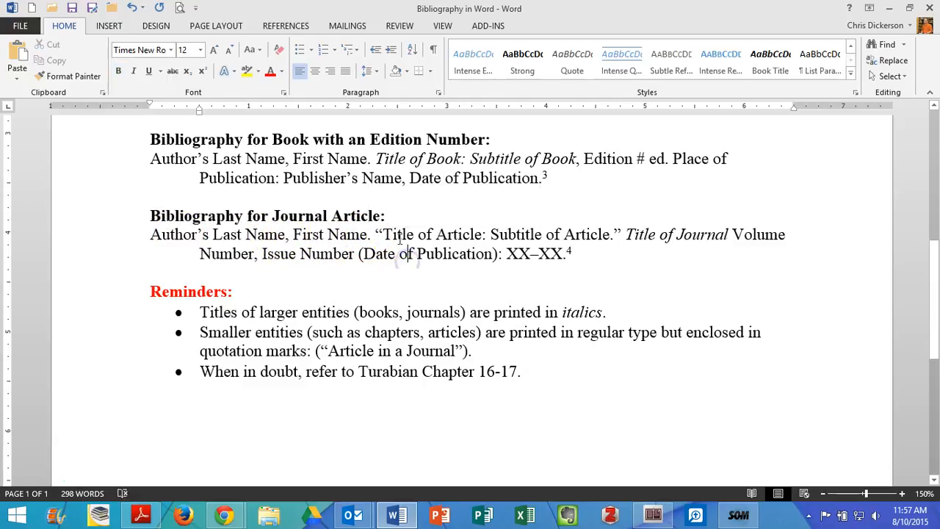
pyautogui.click(423, 233)
pyautogui.moveTo(375, 235); pyautogui.dragTo(382, 235)
pyautogui.moveTo(623, 234); pyautogui.dragTo(383, 235)
# - Examine the journal article template's italic journal title, volume number, issue number and date of publication in parentheses
pyautogui.moveTo(626, 235); pyautogui.dragTo(687, 235)
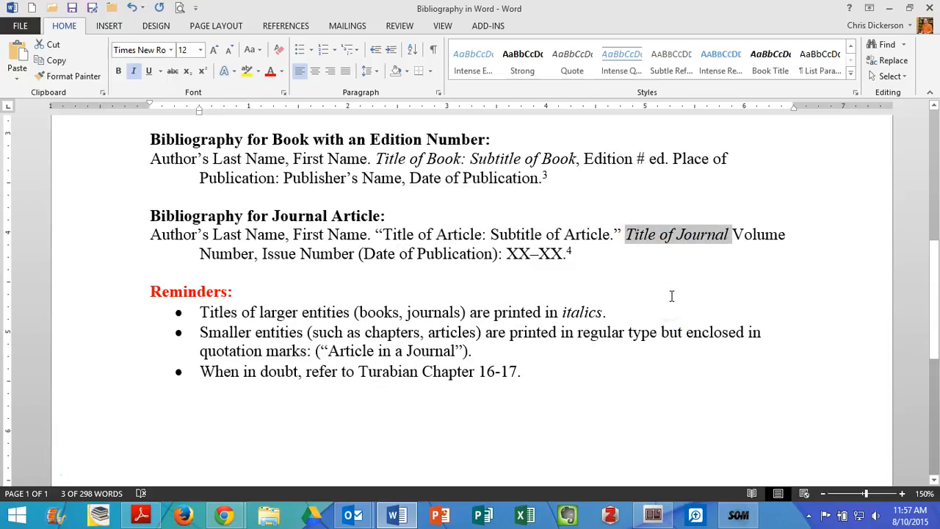
pyautogui.click(746, 234)
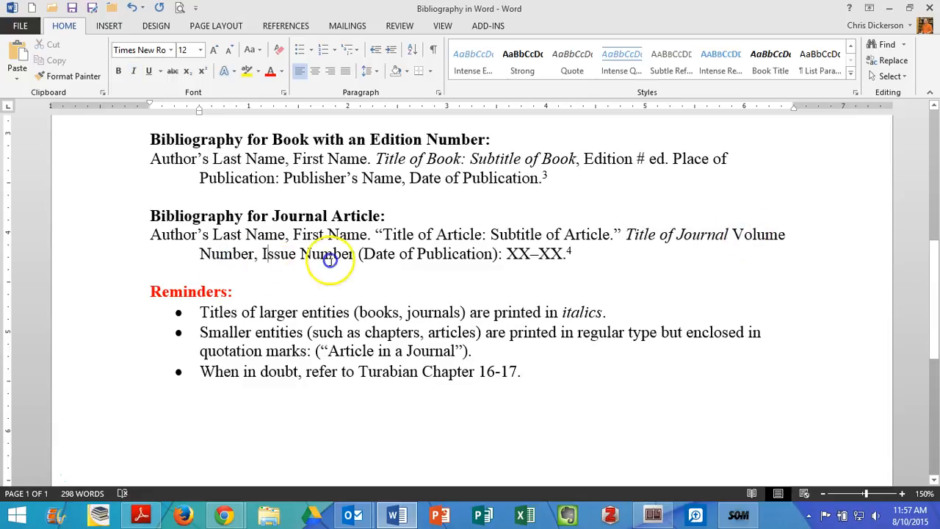
pyautogui.moveTo(263, 253); pyautogui.dragTo(325, 252)
pyautogui.click(379, 262)
pyautogui.click(444, 263)
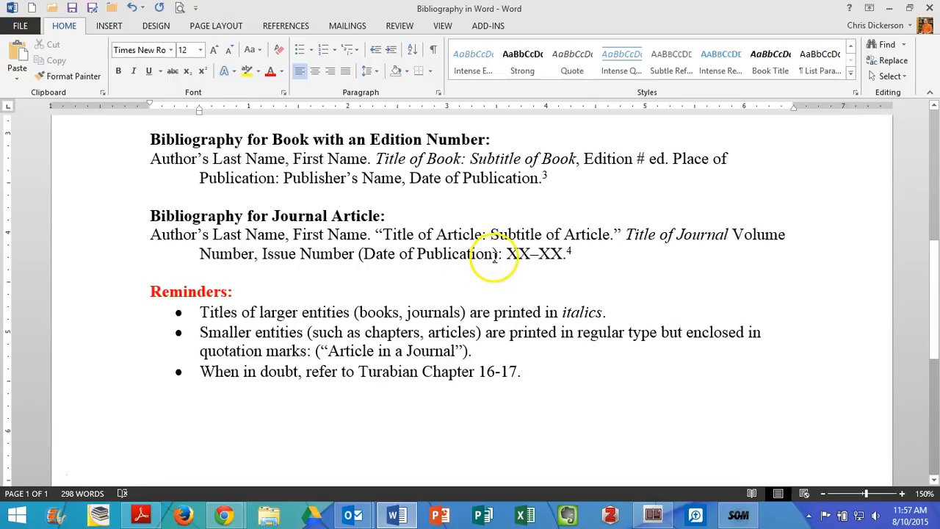
# - Examine the author's name and the XX–XX page range in the journal article template, and check the sample footnotes
pyautogui.click(163, 235)
pyautogui.moveTo(162, 235); pyautogui.dragTo(349, 237)
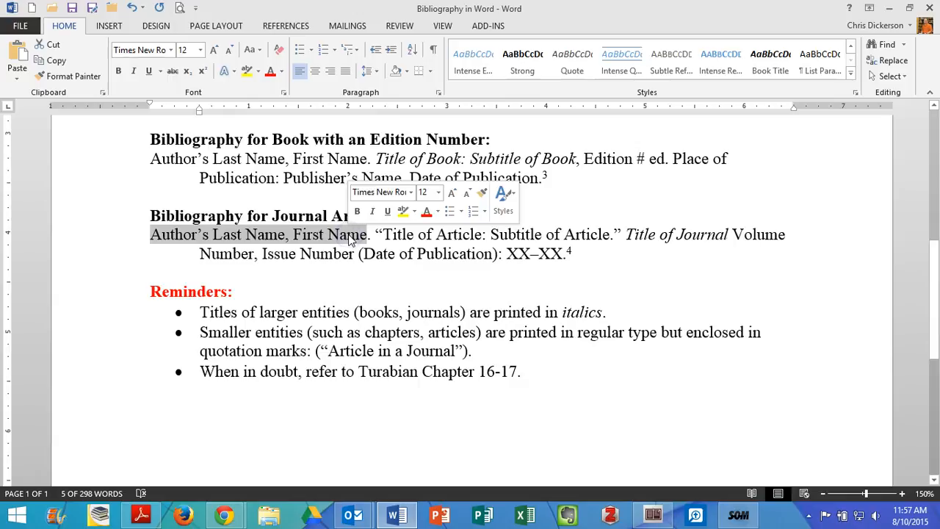
pyautogui.click(510, 253)
pyautogui.moveTo(510, 254); pyautogui.dragTo(563, 253)
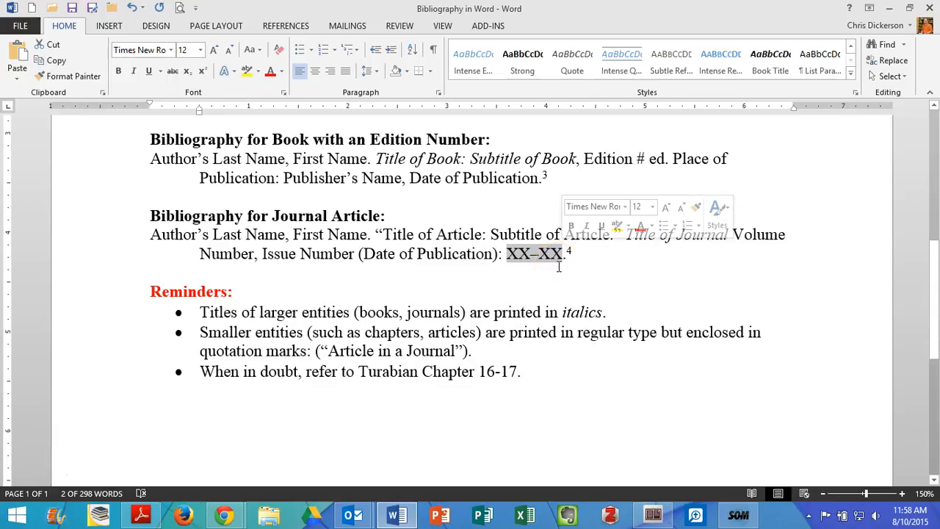
pyautogui.scroll(-8, 558, 267)
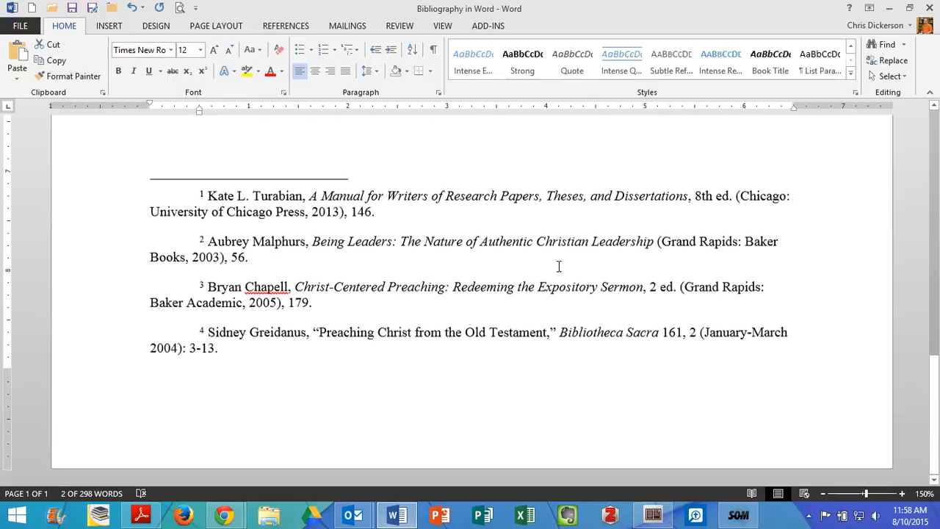
# - Insert a page break below the reminders list and add a centered "Bibliography" heading on the new page
pyautogui.scroll(2, 542, 210)
pyautogui.click(357, 227)
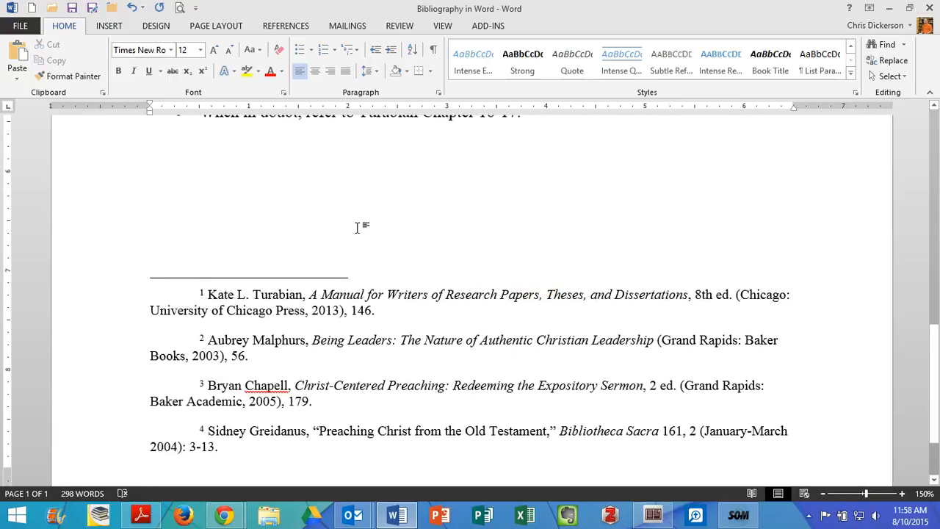
pyautogui.hotkey('ctrl', 'Return')
pyautogui.scroll(-3, 390, 248)
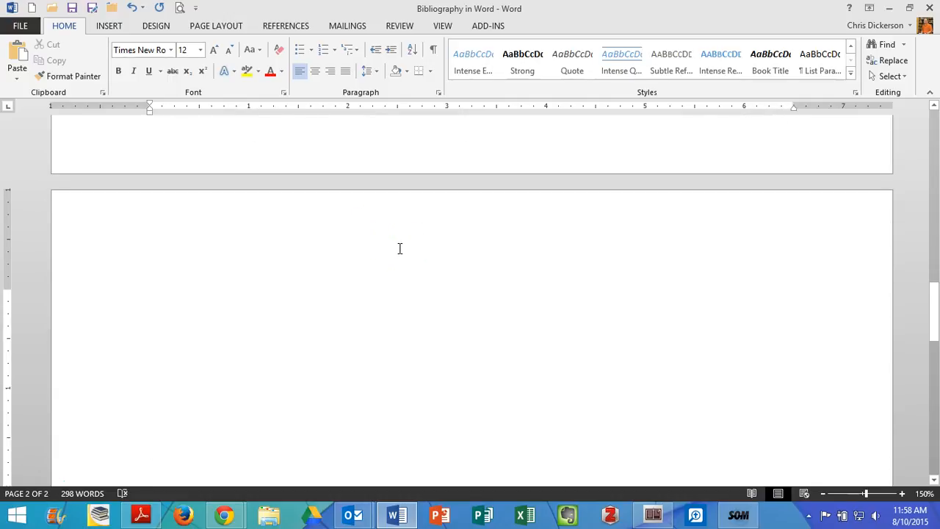
pyautogui.write('Biblio')
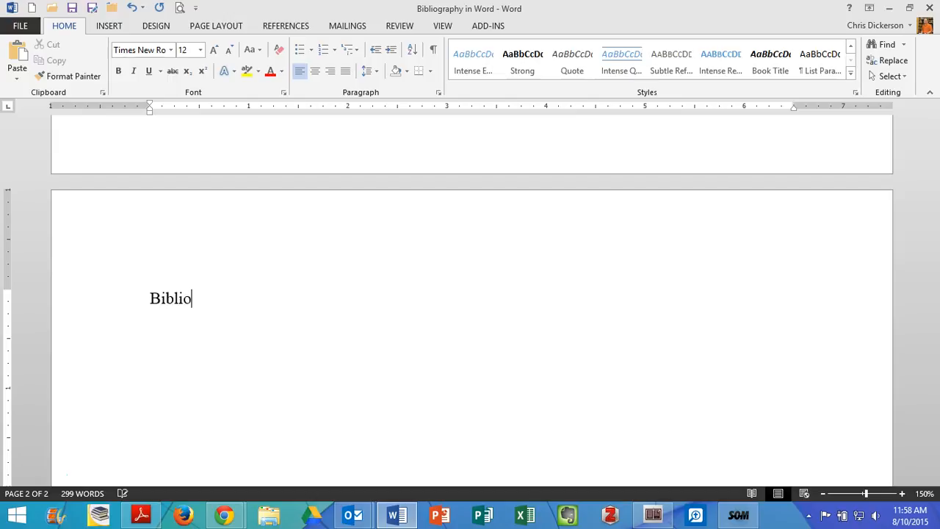
pyautogui.write('graphy')
pyautogui.click(315, 72)
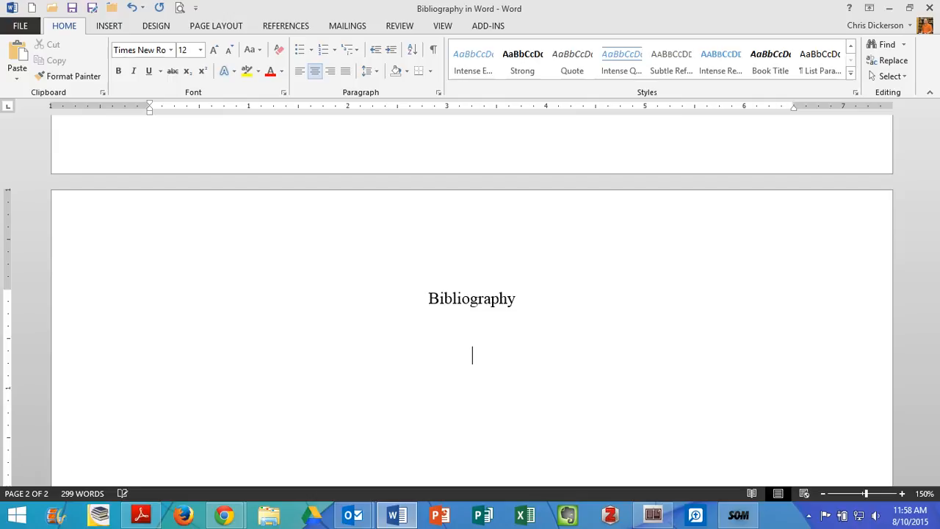
# - Add the placeholder "First entry" below the heading after two blank lines and align it left
pyautogui.write('First entry')
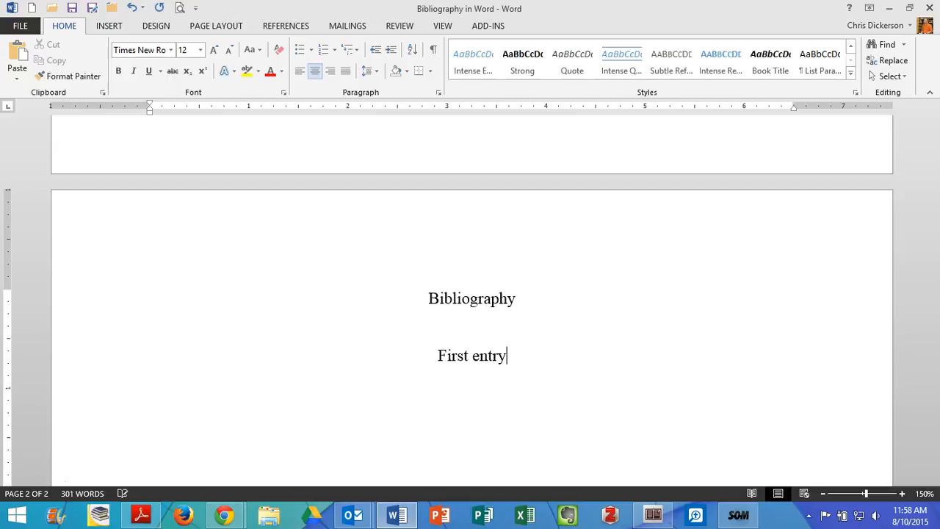
pyautogui.click(441, 357)
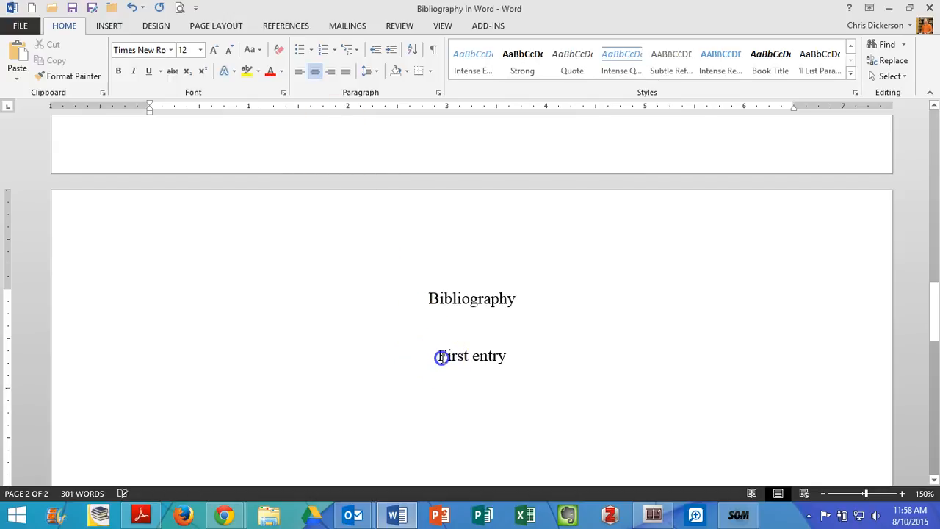
pyautogui.click(300, 72)
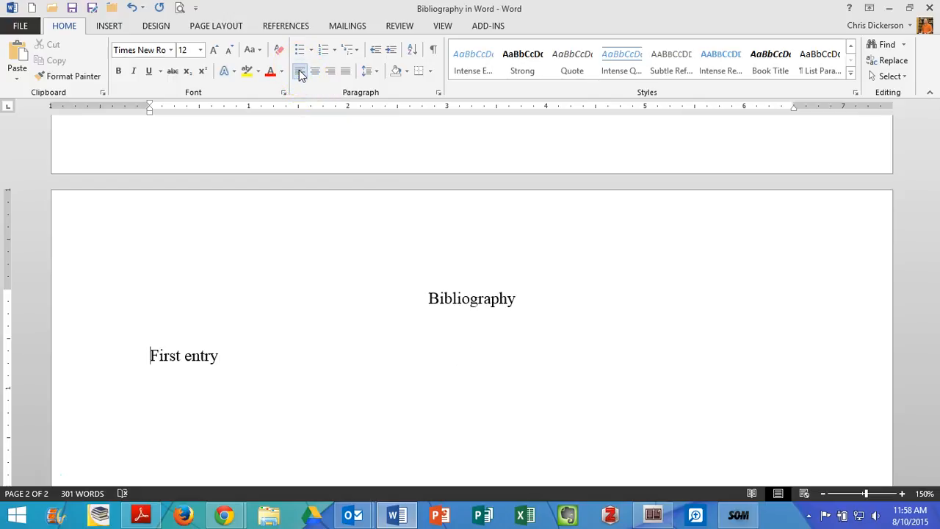
# - Show the paragraph marks and highlight the two blank lines between the heading and the first entry
pyautogui.click(462, 293)
pyautogui.moveTo(449, 298); pyautogui.dragTo(485, 351)
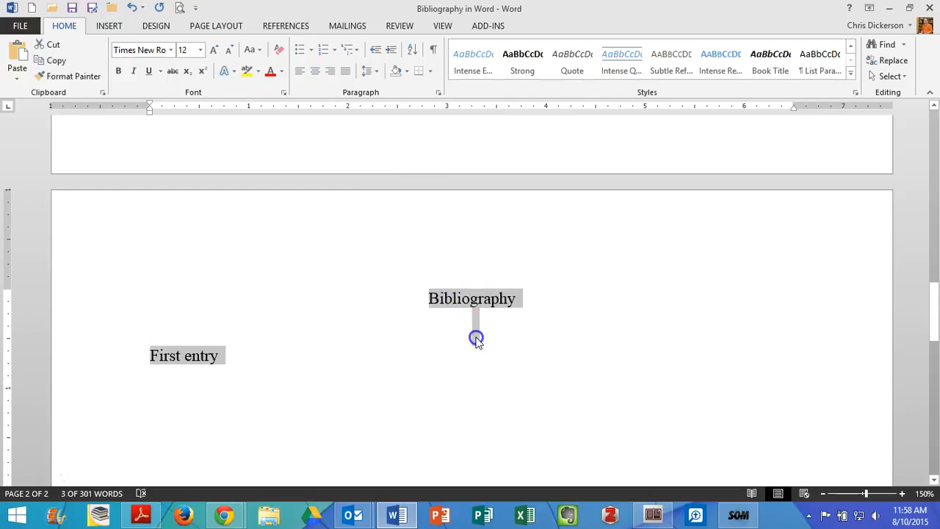
pyautogui.click(476, 339)
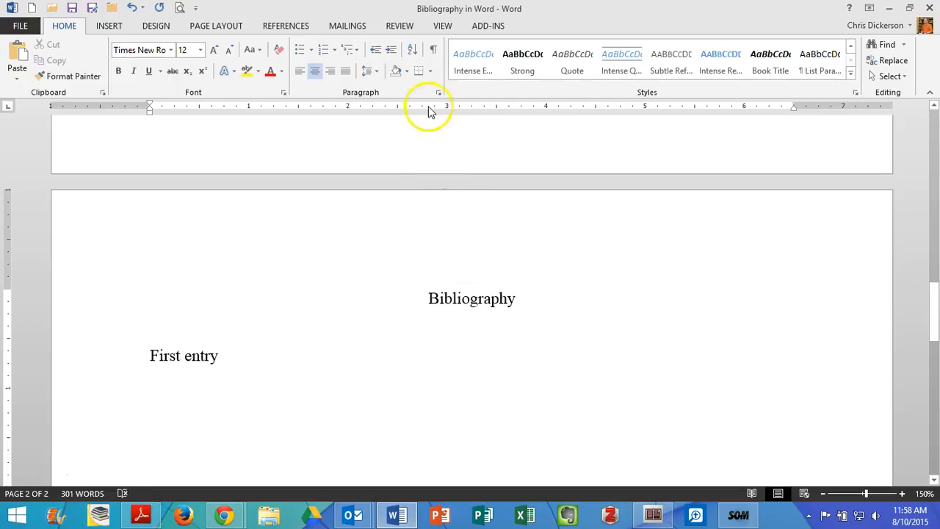
pyautogui.click(435, 51)
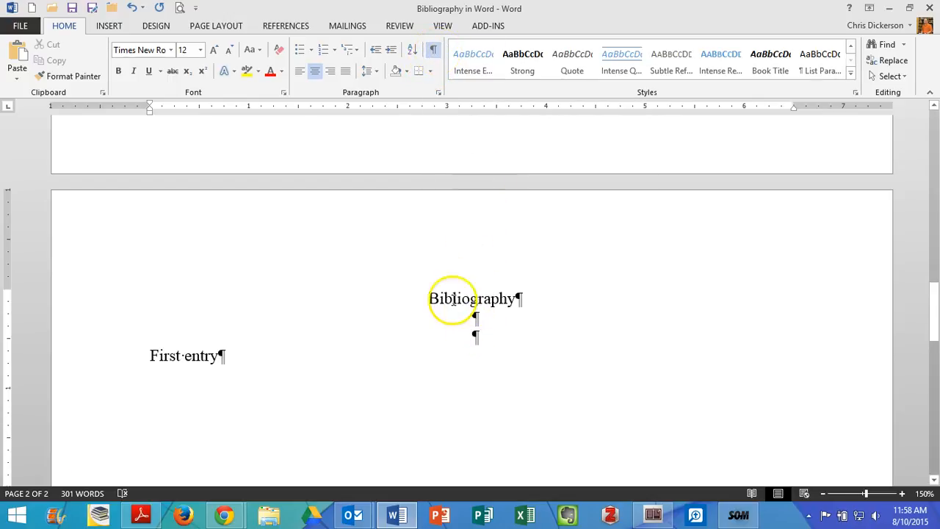
pyautogui.doubleClick(481, 318)
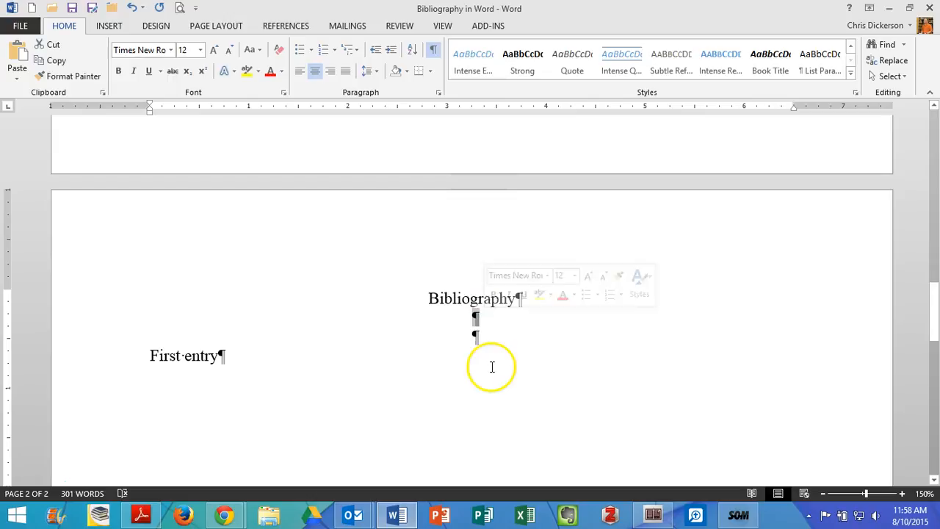
pyautogui.doubleClick(482, 339)
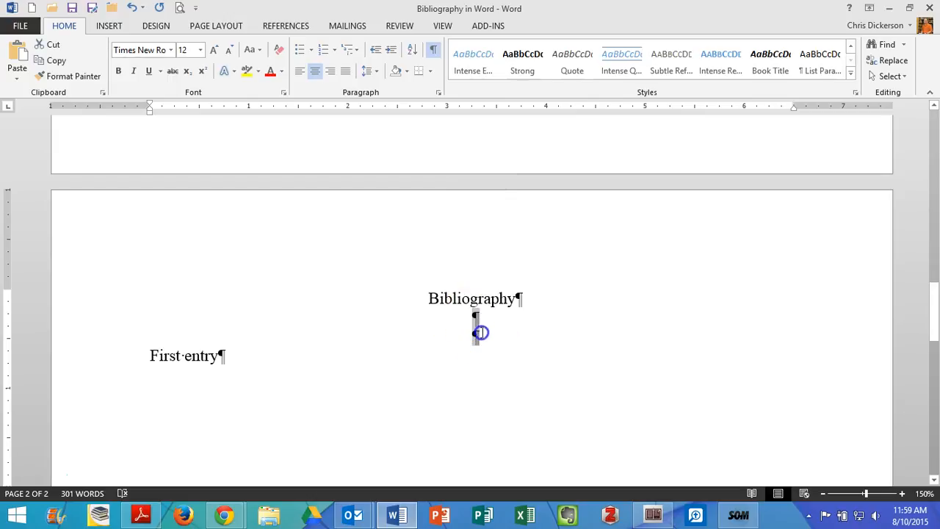
# - Review the line and paragraph spacing options for the two blank lines without applying a change
pyautogui.click(367, 71)
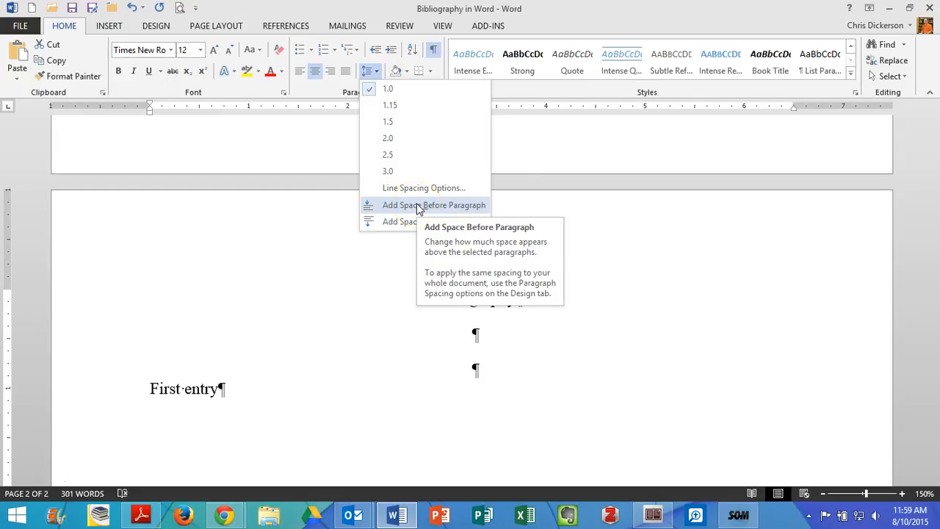
pyautogui.click(473, 363)
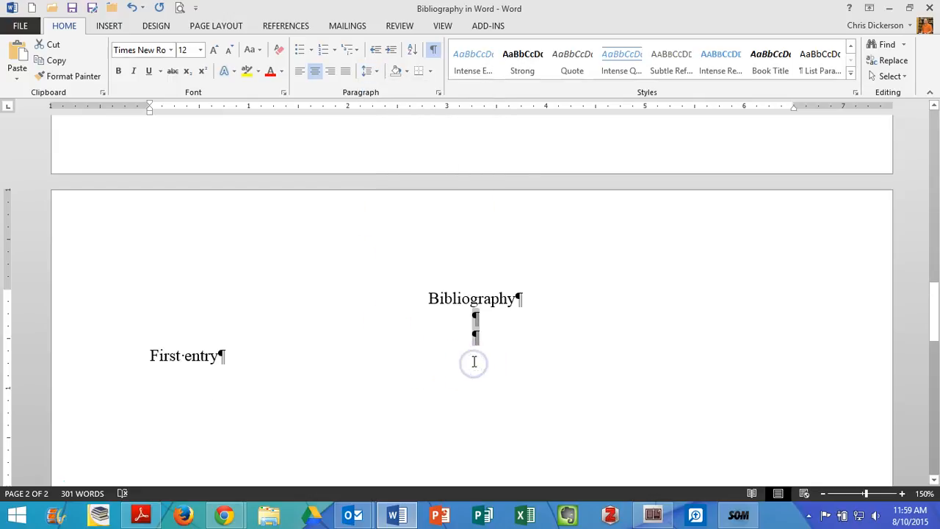
pyautogui.click(472, 363)
pyautogui.click(488, 316)
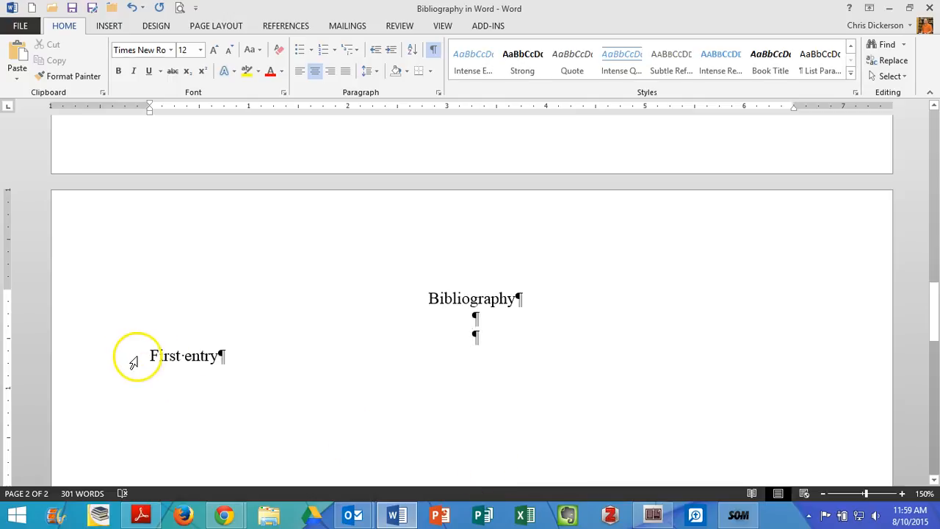
# - Replace "First entry" with footnote 2's author, last name first and followed by a period, and hide the paragraph marks
pyautogui.moveTo(149, 356); pyautogui.dragTo(207, 360)
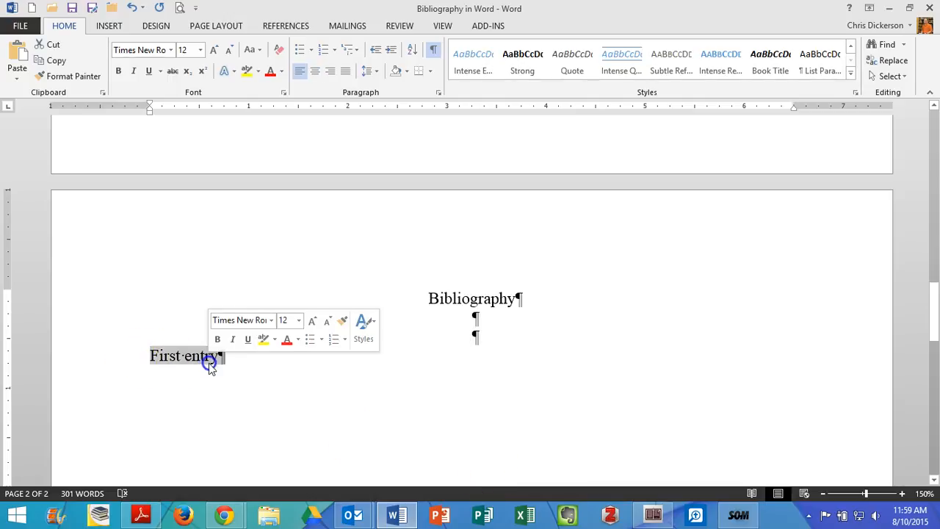
pyautogui.scroll(5, 210, 360)
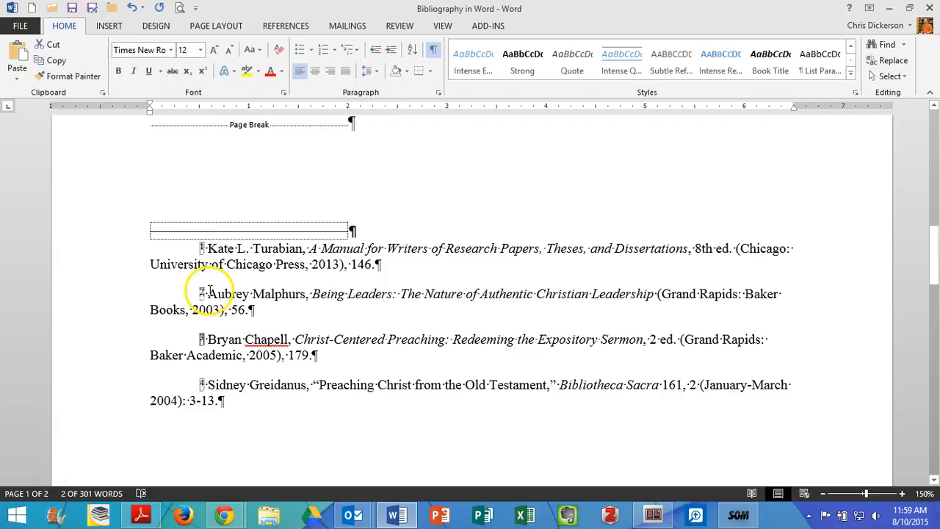
pyautogui.scroll(-5, 298, 342)
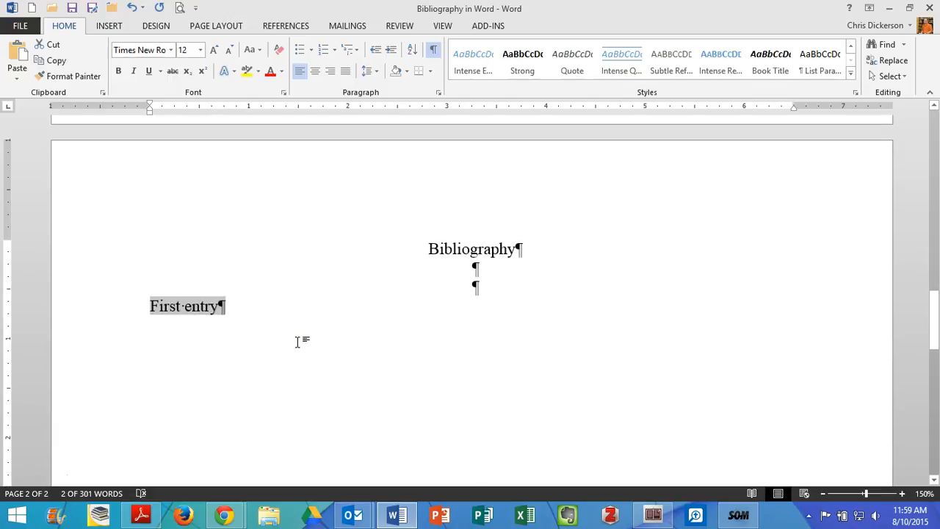
pyautogui.write('Malphurs, Aubrey.')
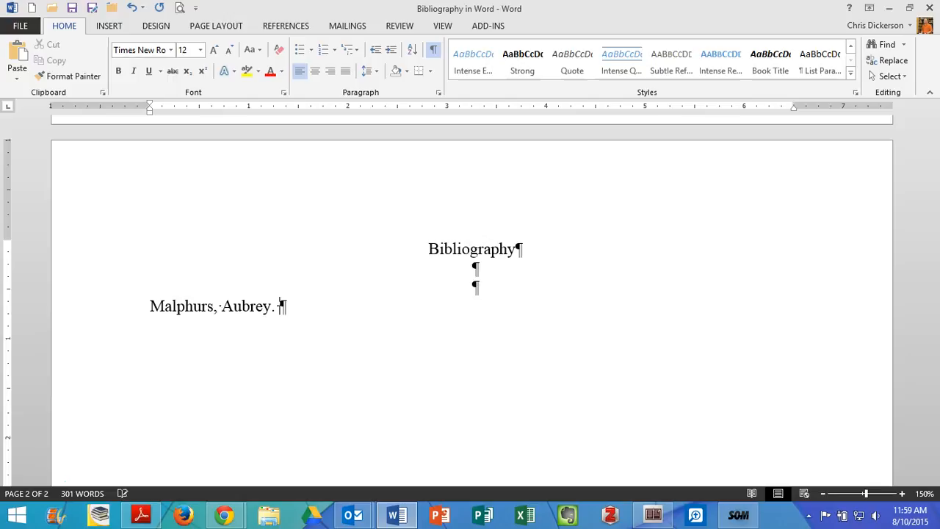
pyautogui.click(434, 49)
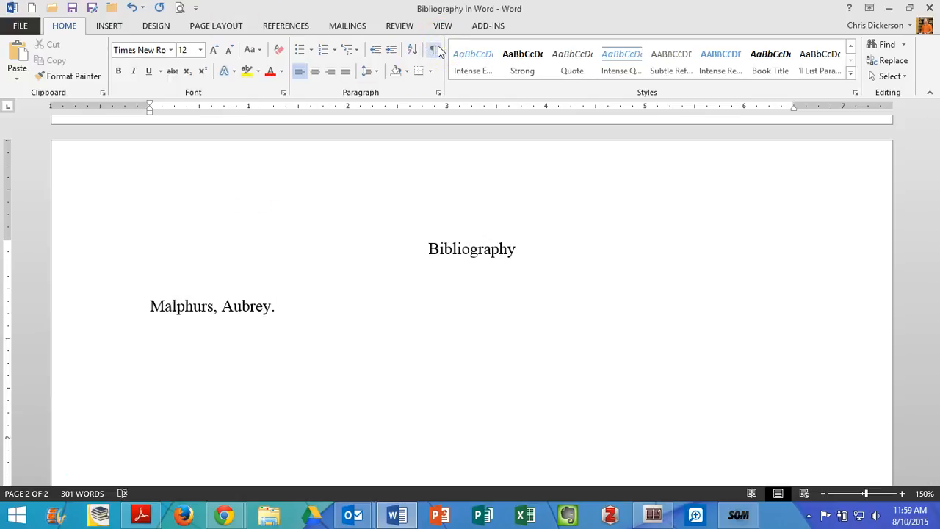
# - Add the title and subtitle "Being Leaders: The Nature of Authentic Christian Leadership." after the author's name
pyautogui.write('Being Lea')
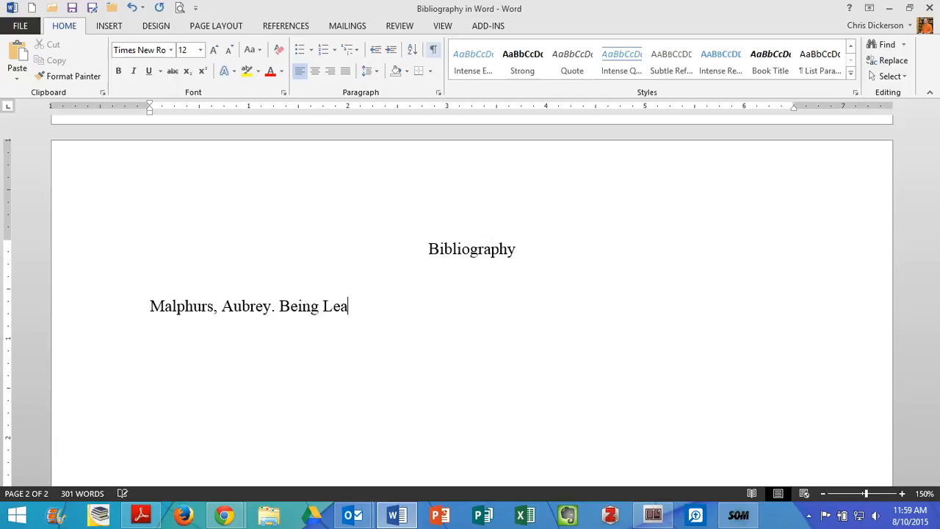
pyautogui.write('ders: The Nature ')
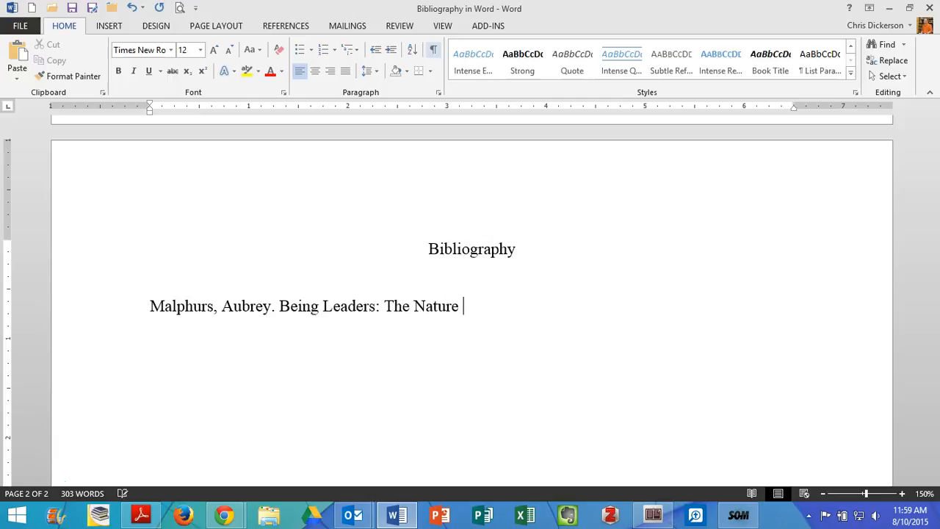
pyautogui.write('of Authenti')
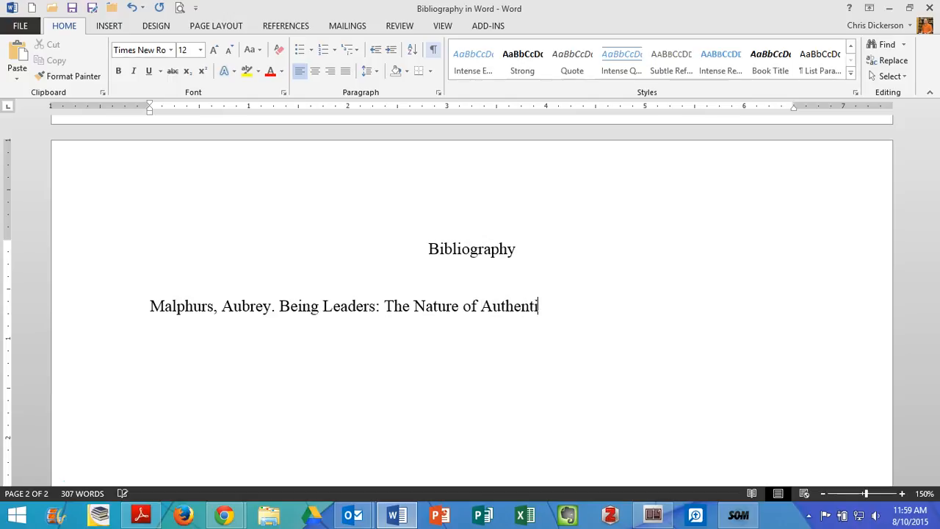
pyautogui.write('c Christia')
pyautogui.press('BackSpace')
pyautogui.write('ian Leade')
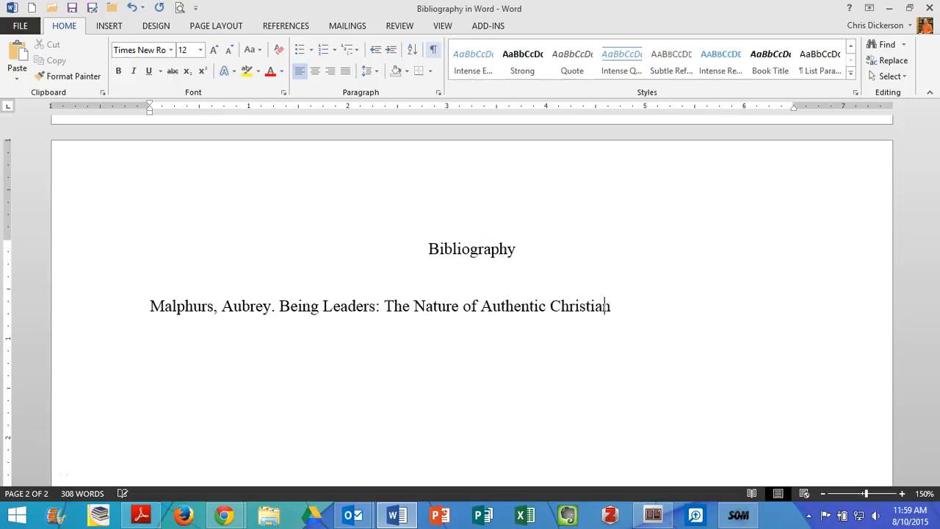
pyautogui.press('BackSpace')
pyautogui.write('ership.')
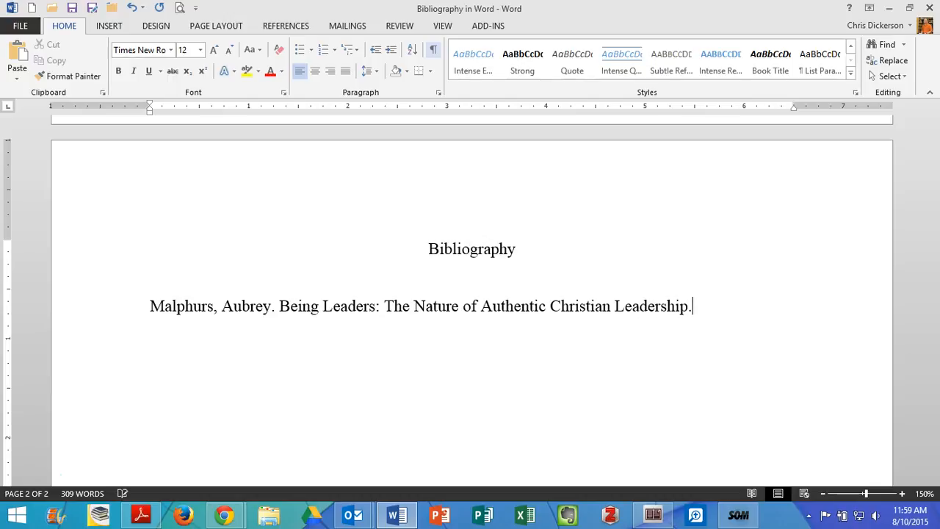
# - Italicize the book's title and subtitle, excluding the closing period, and place the cursor at the end of the entry
pyautogui.moveTo(279, 306); pyautogui.dragTo(633, 308)
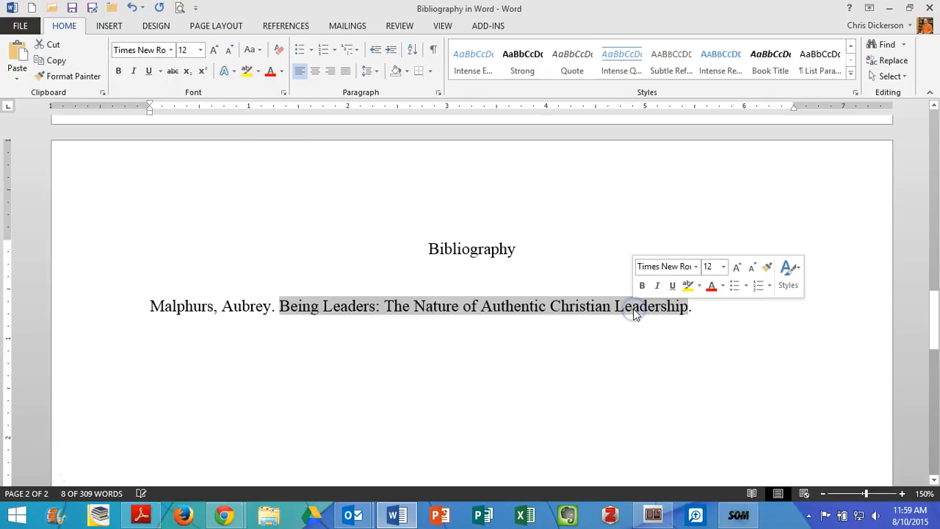
pyautogui.hotkey('ctrl', 'i')
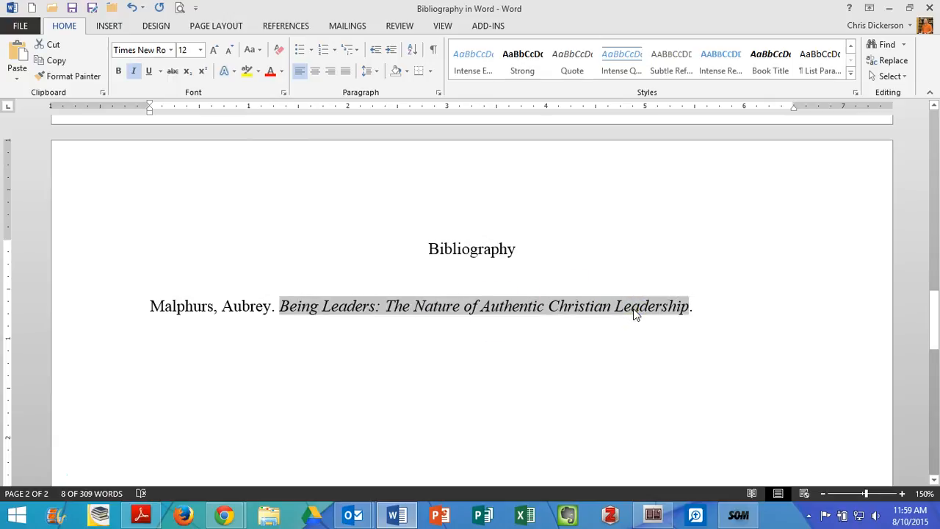
pyautogui.click(750, 314)
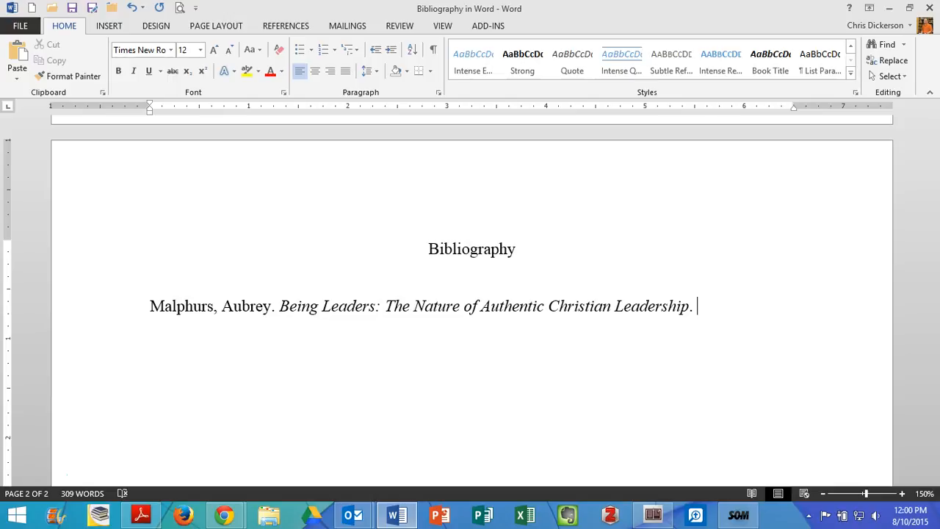
# - Complete the first entry with the publication details "Grand Rapids: Baker Books, 2003." after the book title
pyautogui.write('Grand Rapids: Baker Books,')
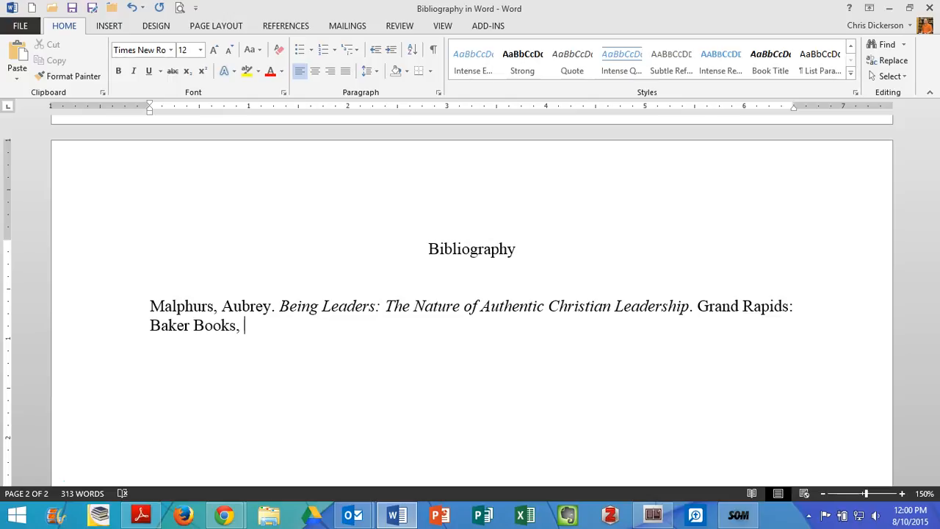
pyautogui.write('003.')
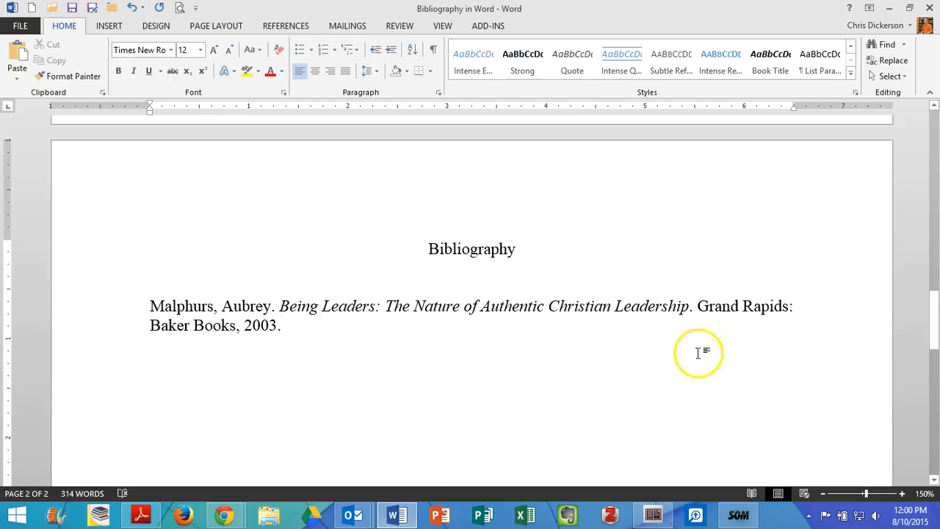
pyautogui.click(289, 324)
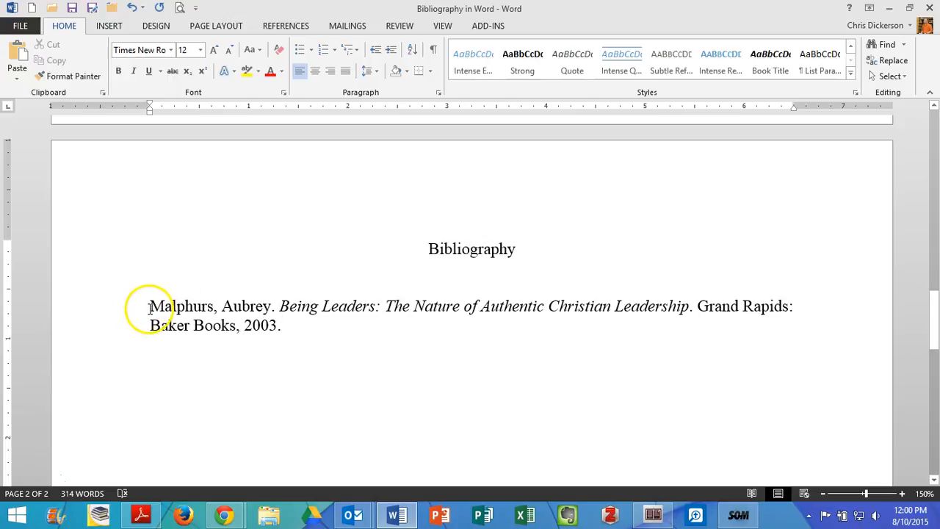
# - Check the single-author book template's layout and apply a hanging special indentation to the first bibliography entry
pyautogui.scroll(5, 208, 344)
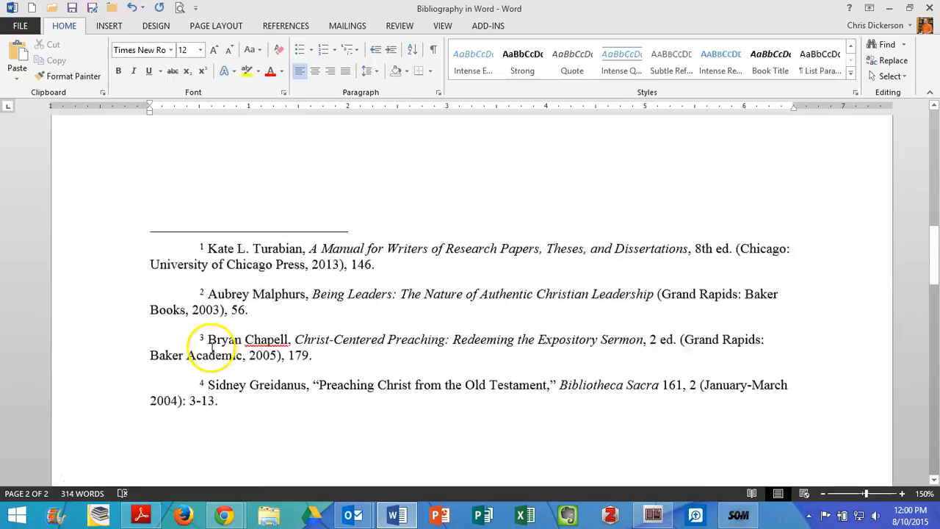
pyautogui.scroll(10, 211, 346)
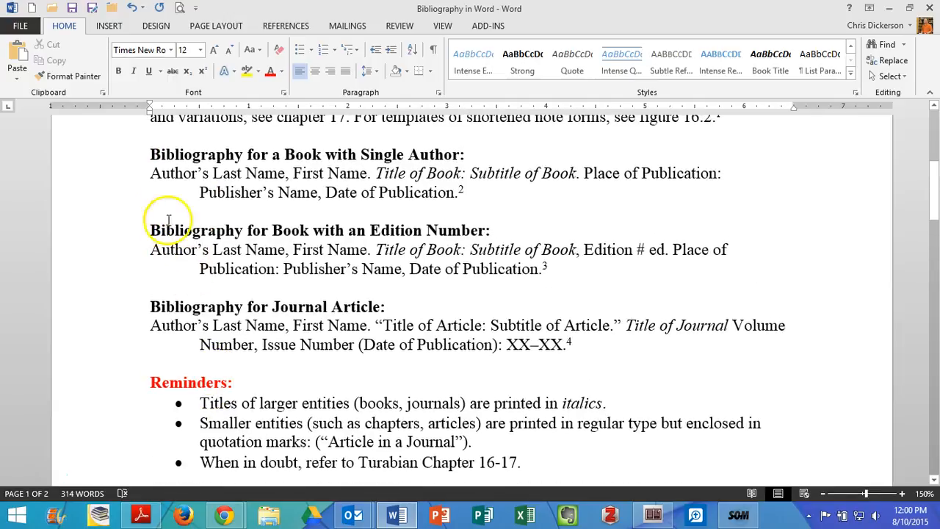
pyautogui.moveTo(156, 174); pyautogui.dragTo(205, 203)
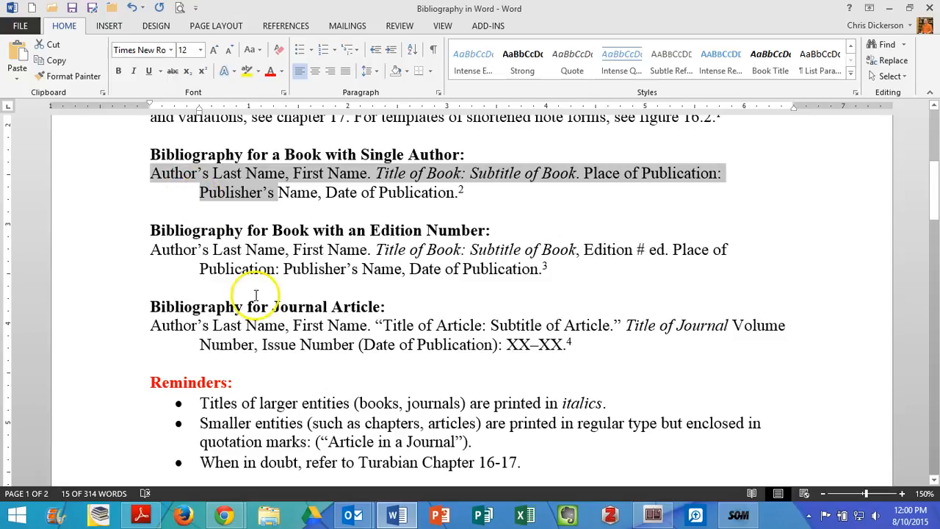
pyautogui.scroll(-15, 265, 299)
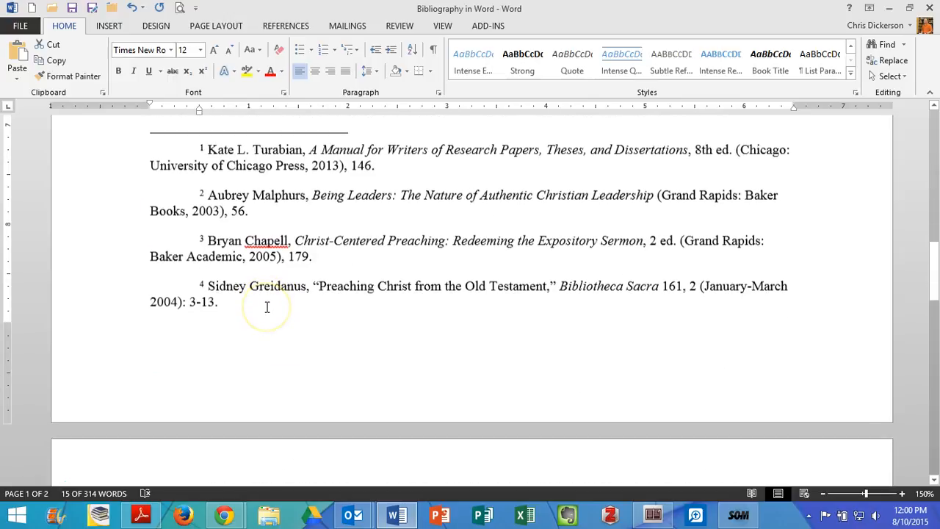
pyautogui.scroll(-1, 267, 307)
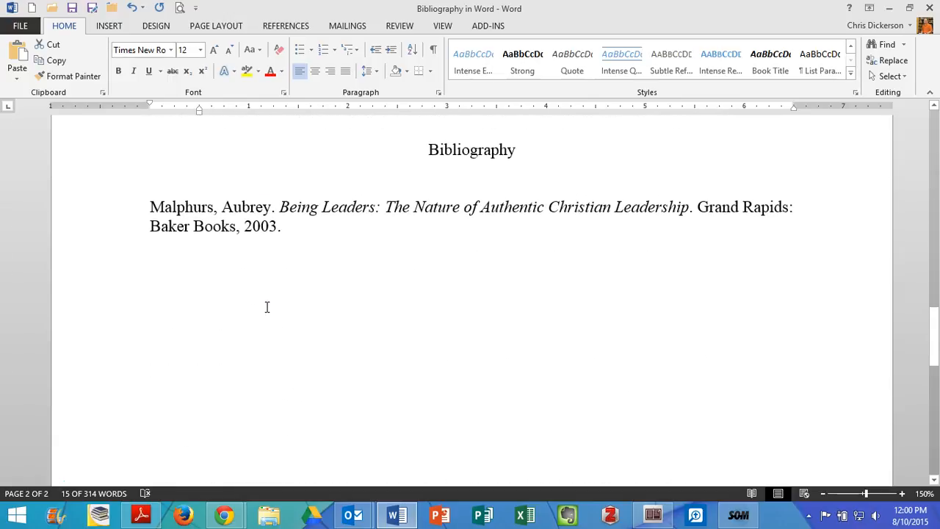
pyautogui.moveTo(145, 210); pyautogui.dragTo(337, 242)
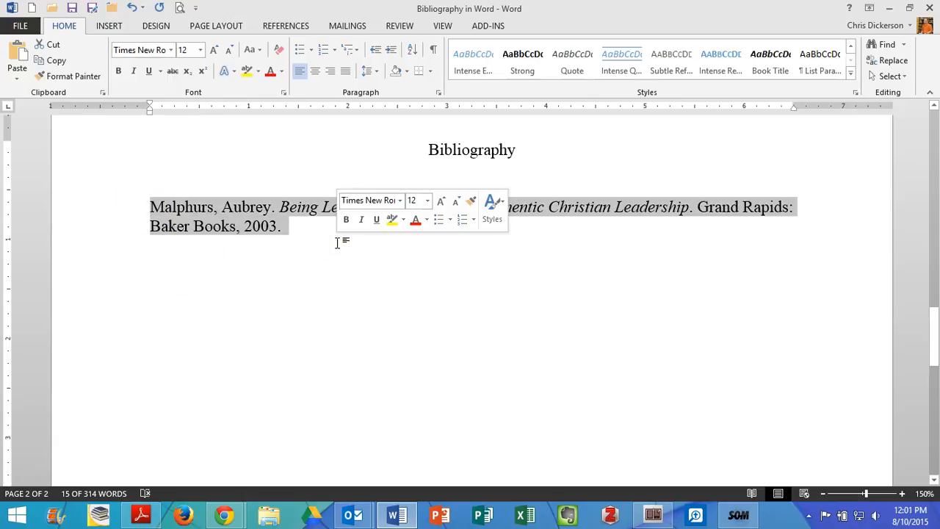
pyautogui.click(373, 70)
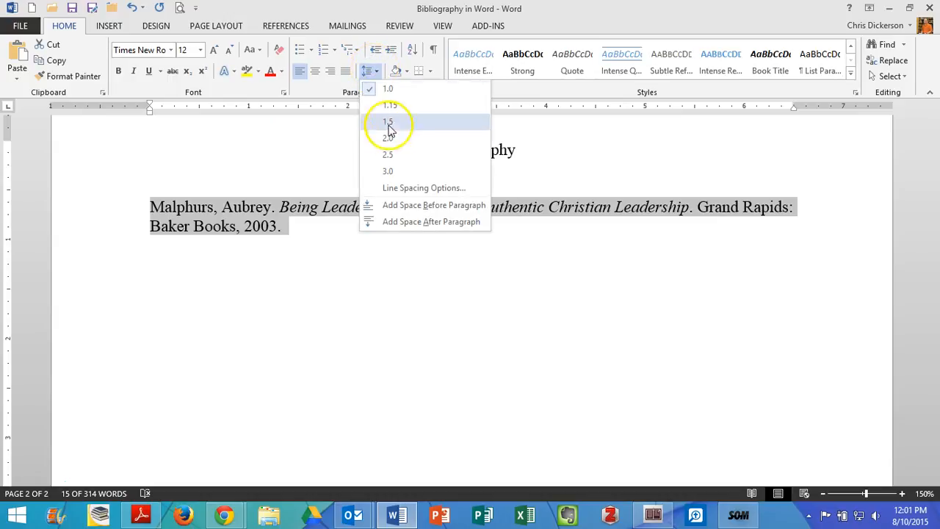
pyautogui.click(407, 189)
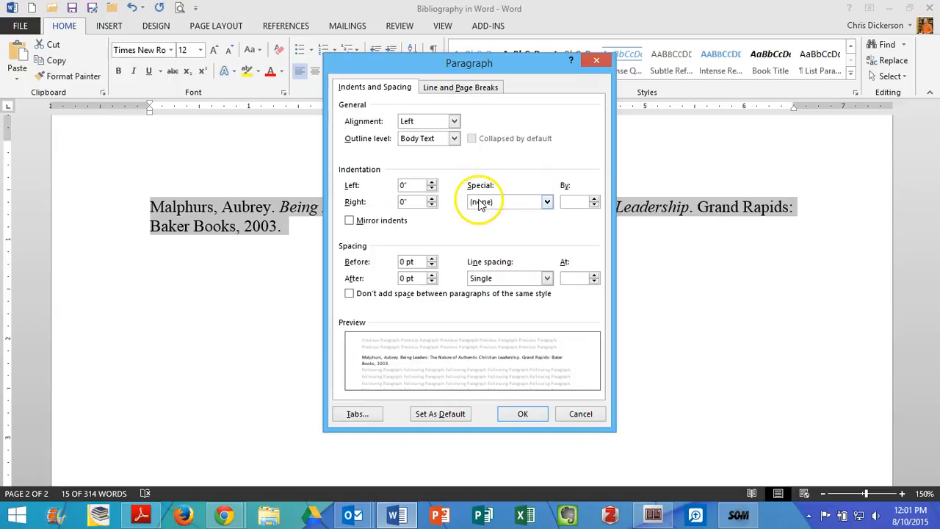
pyautogui.click(478, 201)
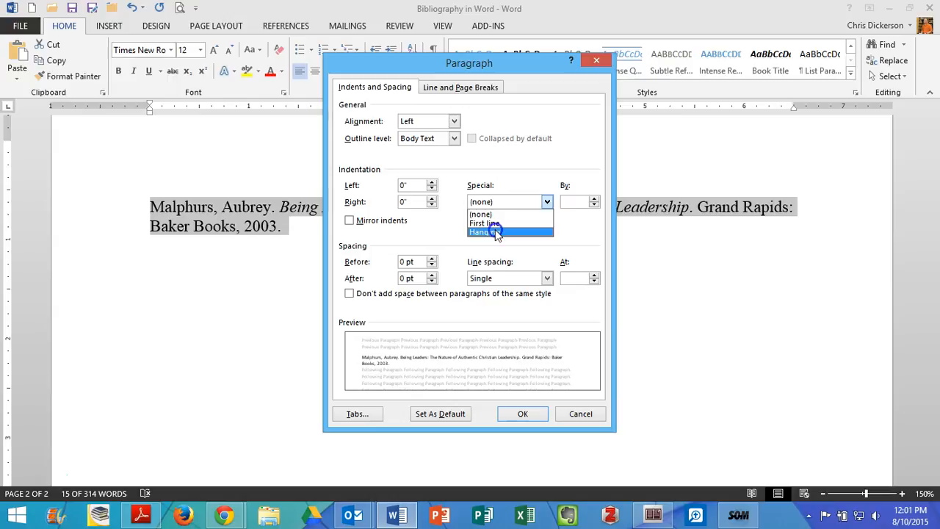
pyautogui.click(496, 232)
pyautogui.click(523, 413)
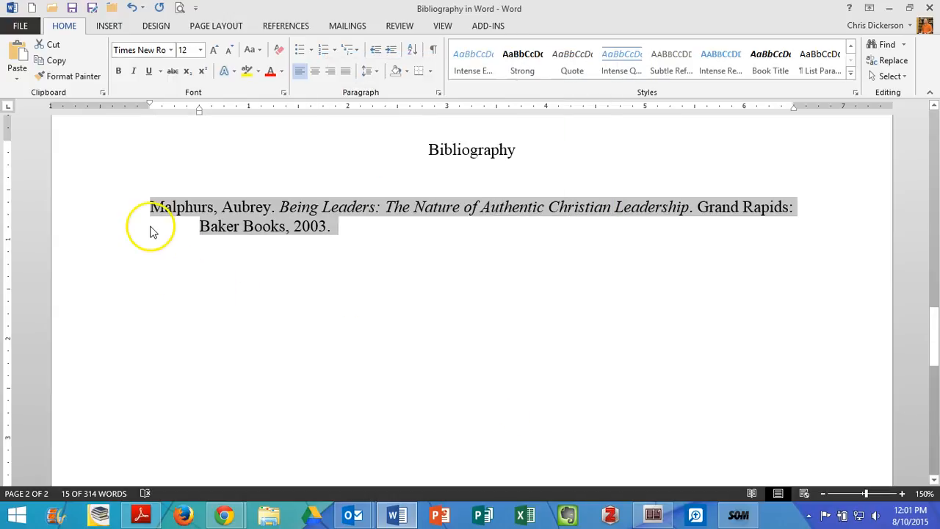
pyautogui.click(202, 229)
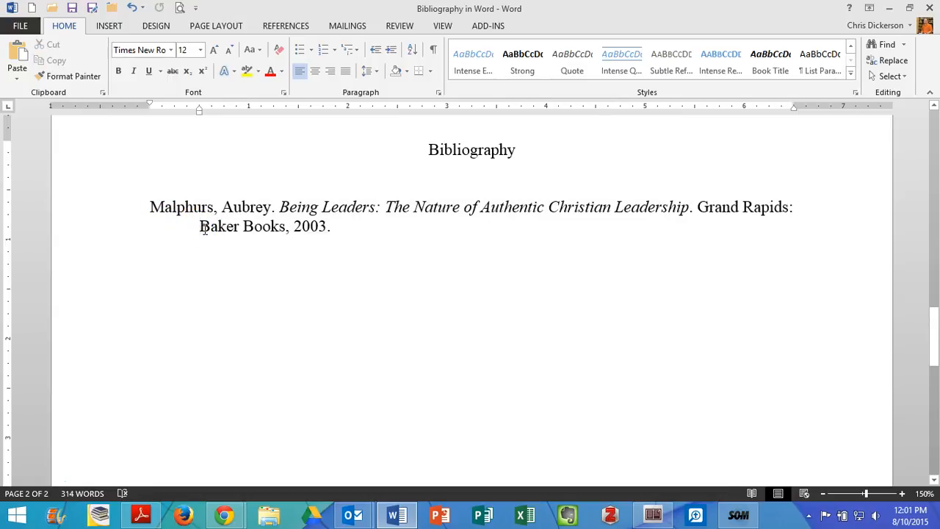
pyautogui.click(147, 206)
pyautogui.moveTo(204, 207); pyautogui.dragTo(214, 208)
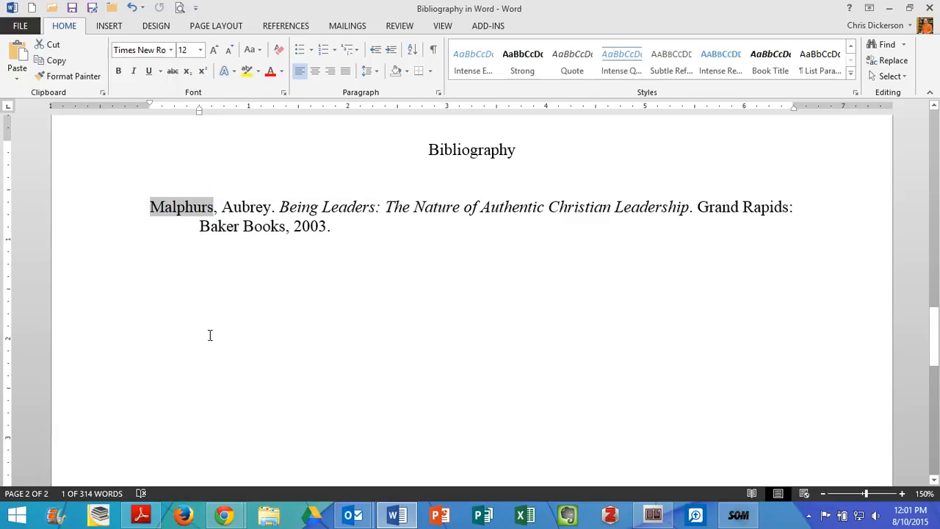
# - Start a second entry on the line below the first with footnote 3's author, last name first
pyautogui.click(363, 243)
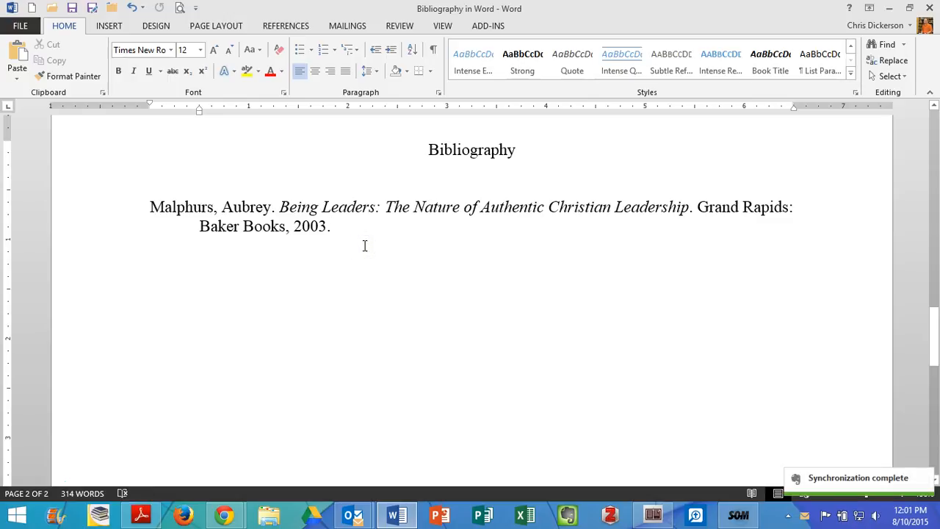
pyautogui.press('Return')
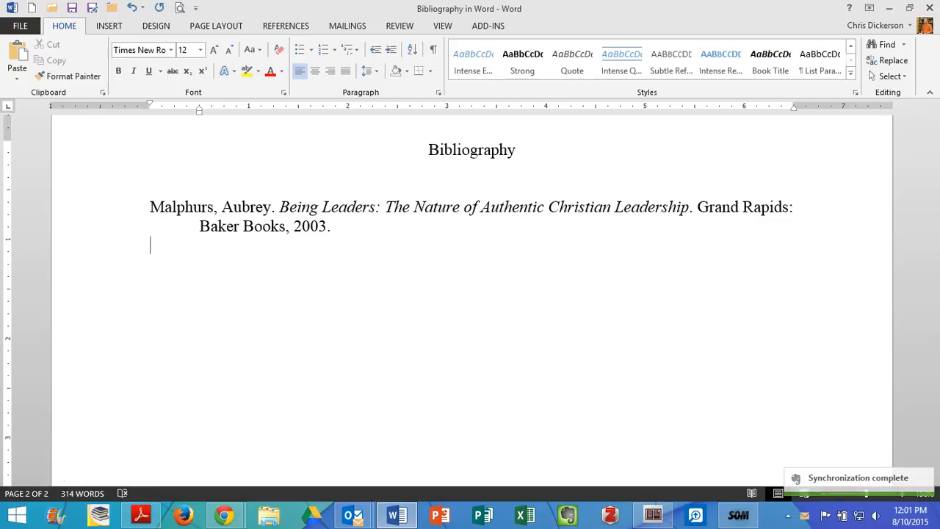
pyautogui.write('Chapel, Bryan.')
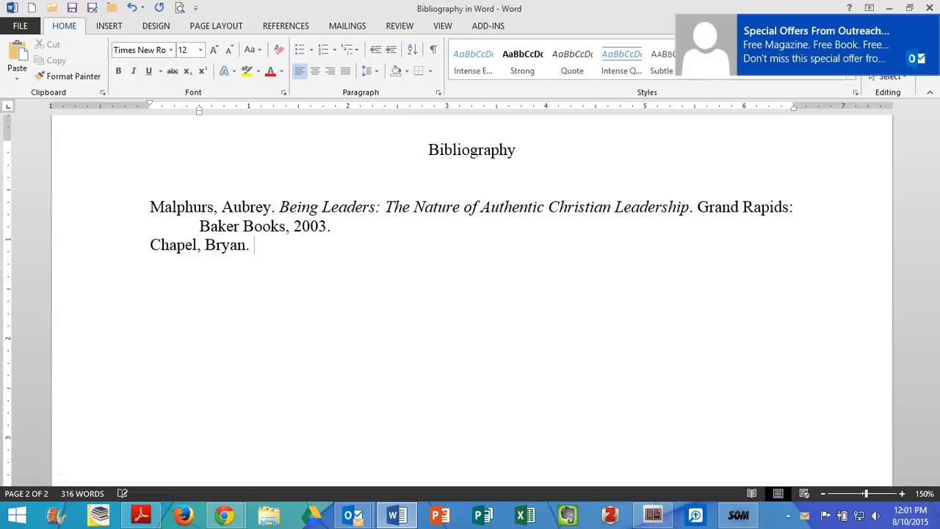
pyautogui.write(' Christ')
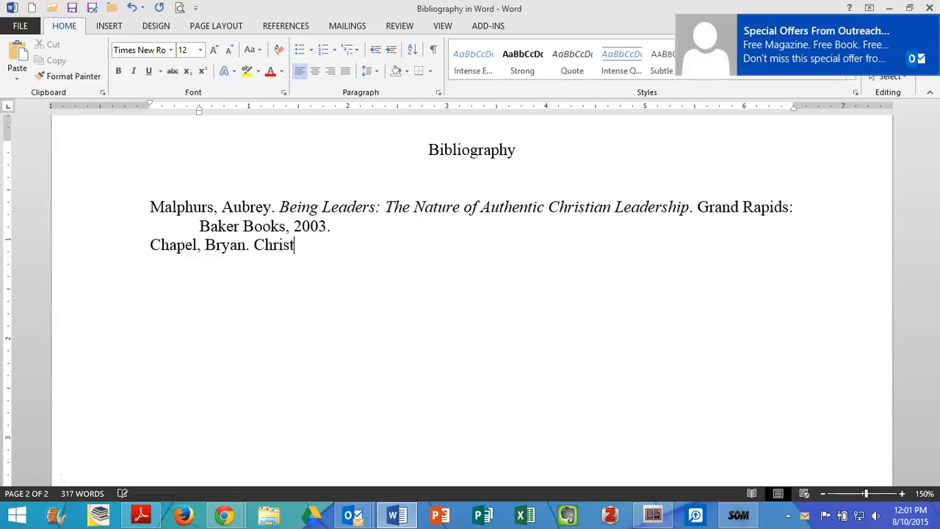
pyautogui.write('-Centered Preaching')
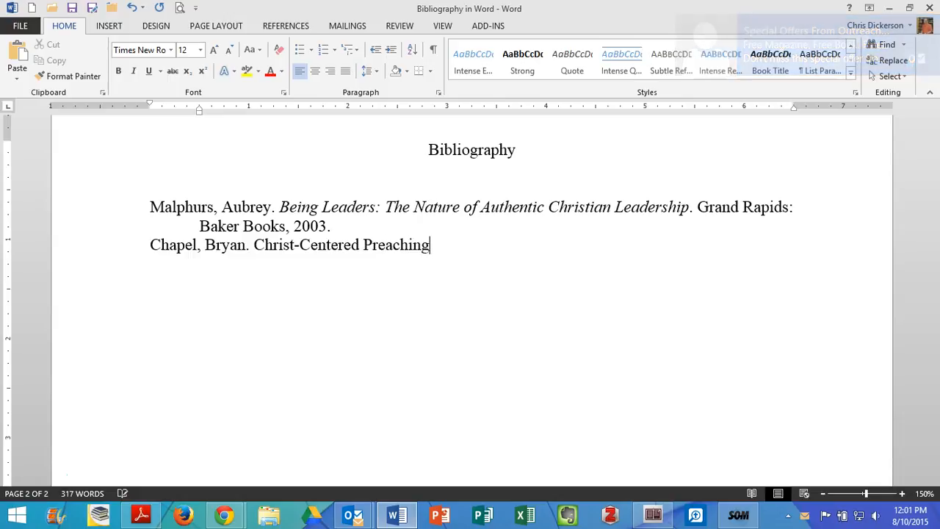
pyautogui.write(': Redeeming the Expository Serm')
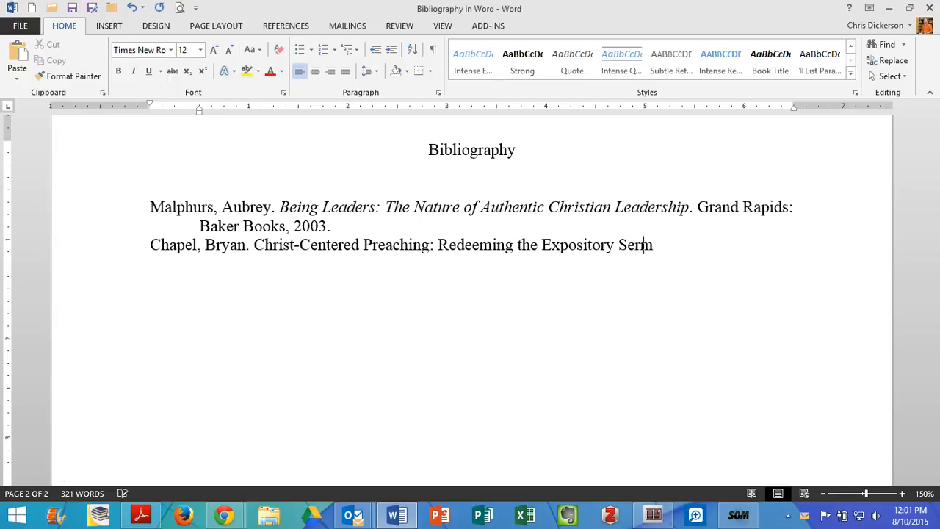
pyautogui.write('on, 2 ed. Grand Ra')
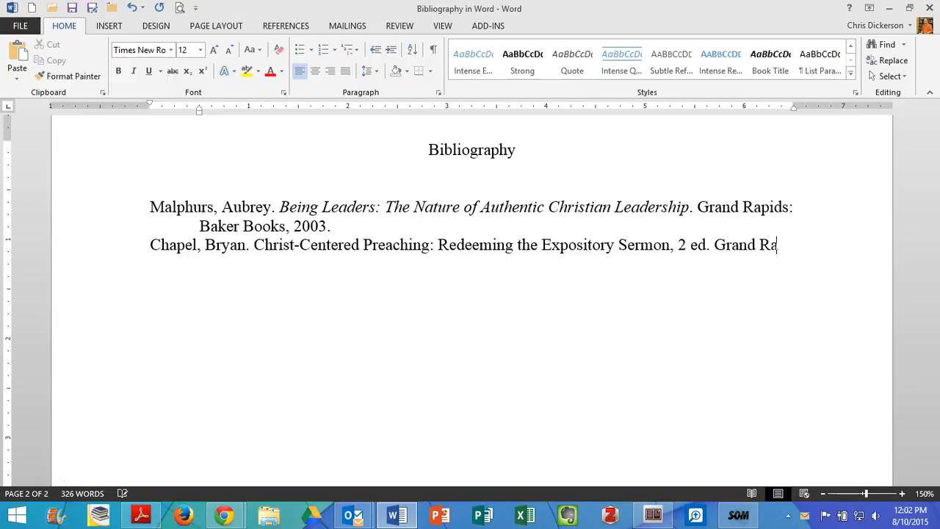
pyautogui.write('pids: Baker Academic')
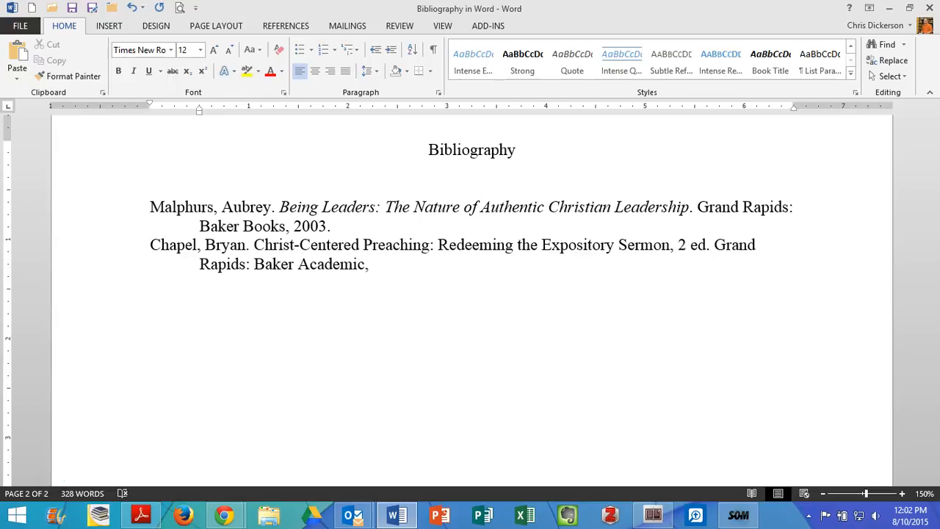
# - Finish the second entry with the edition and publication details ", 2 ed. Grand Rapids: Baker Academic, 2005."
pyautogui.write(', 2005.')
# - Italicize the second entry's book title and subtitle, and change its edition to "2nd ed."
pyautogui.moveTo(254, 247); pyautogui.dragTo(646, 245)
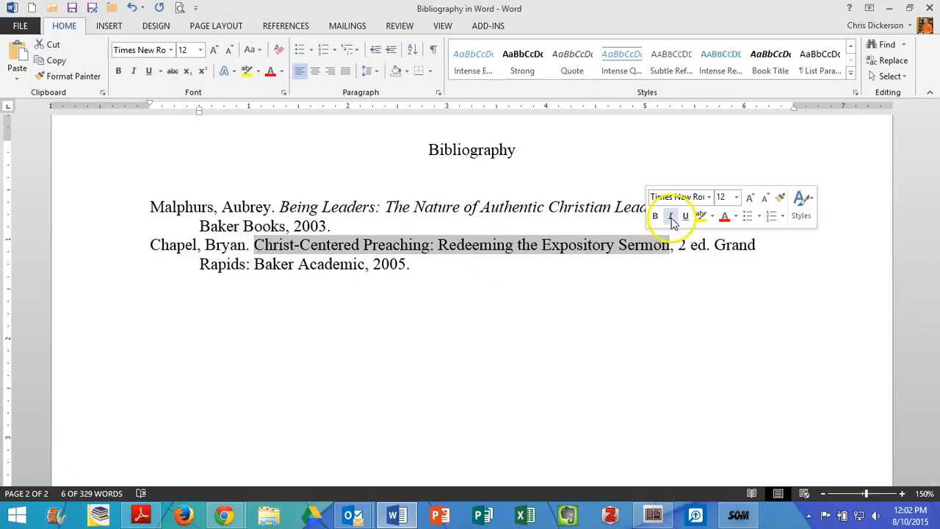
pyautogui.click(671, 217)
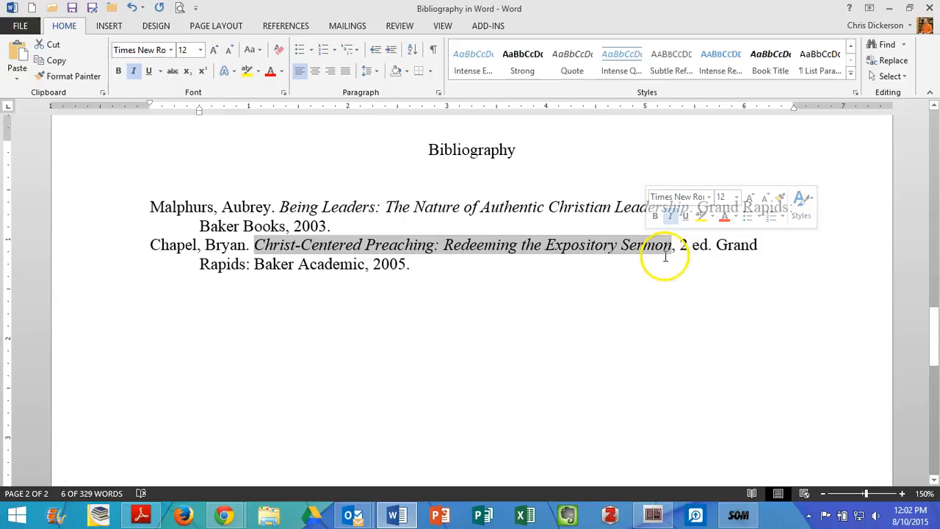
pyautogui.click(684, 246)
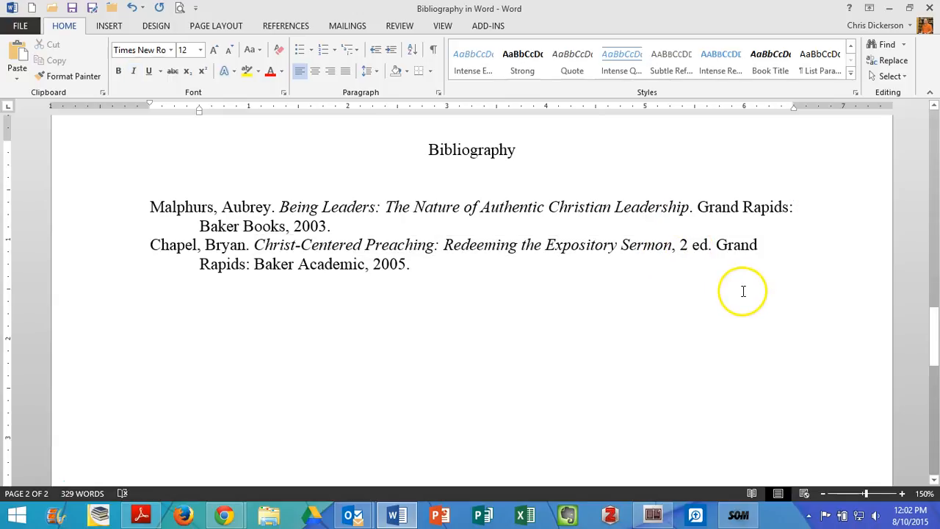
pyautogui.write('nd')
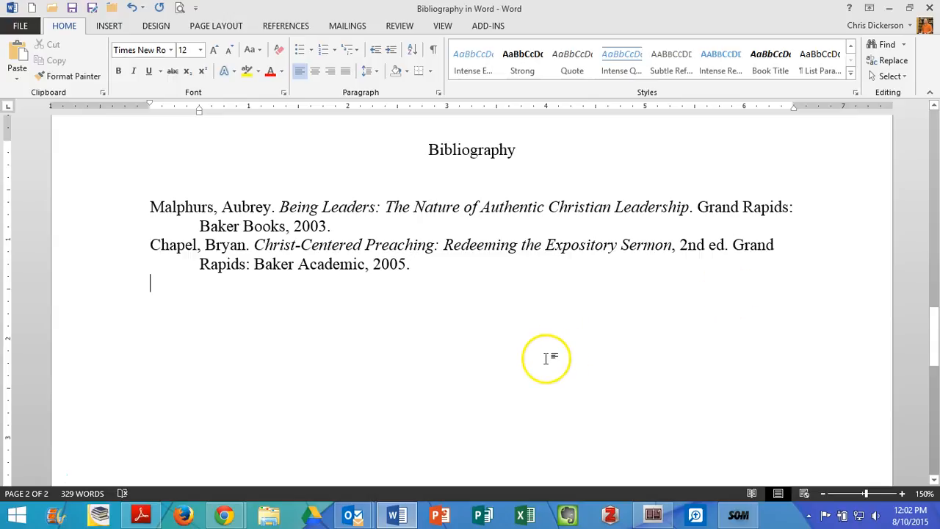
# - Check footnote 4 and begin the third entry with its author, last name first and followed by a period
pyautogui.scroll(5, 546, 357)
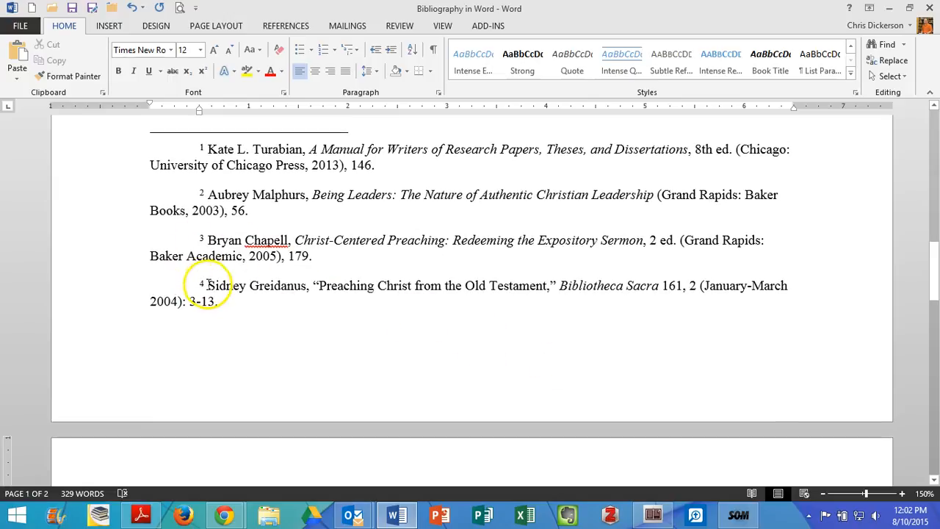
pyautogui.scroll(-5, 309, 316)
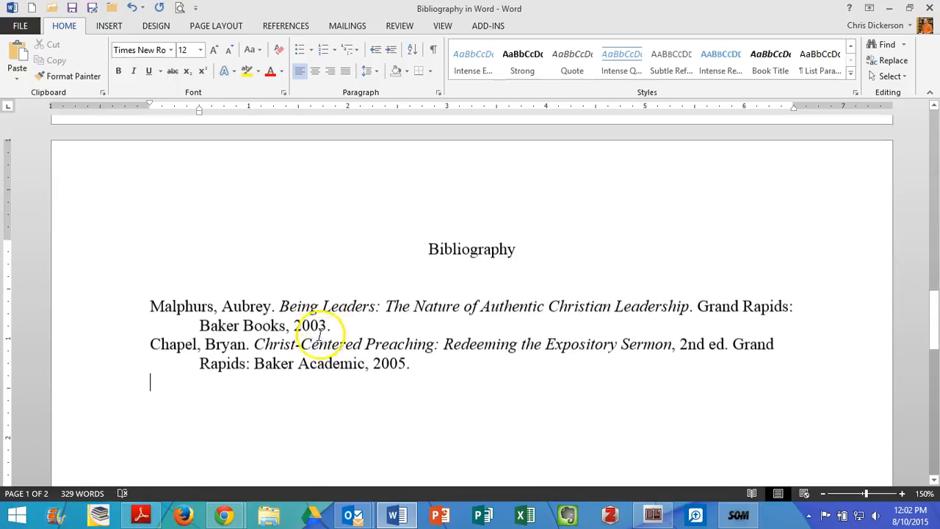
pyautogui.write('Greida')
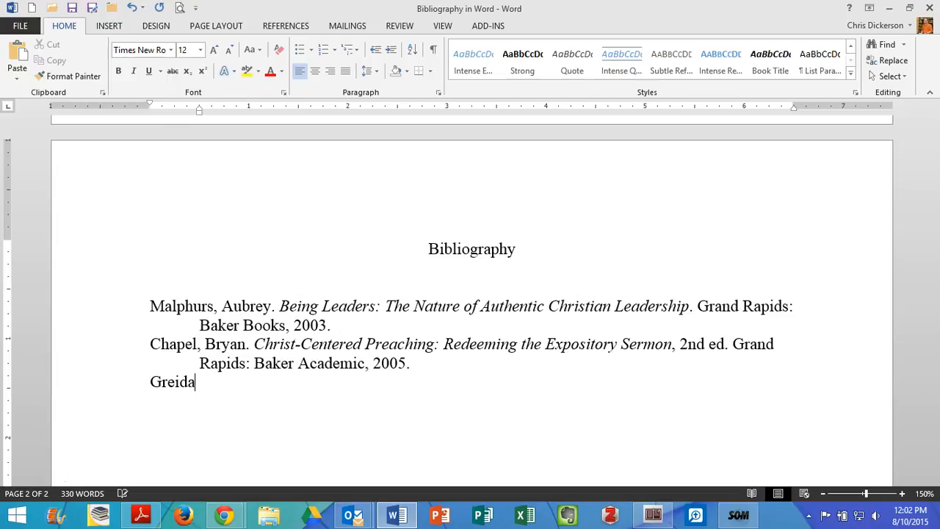
pyautogui.write('nus, Sidney')
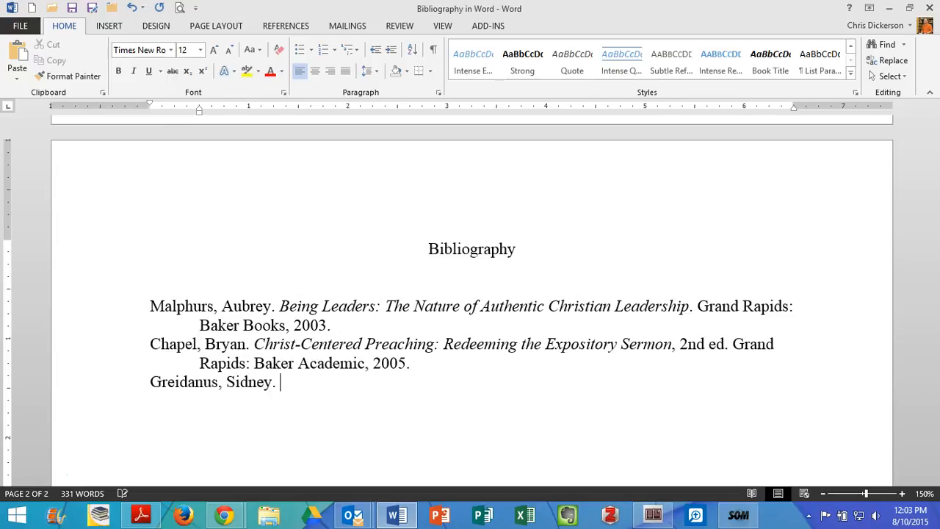
pyautogui.write('.')
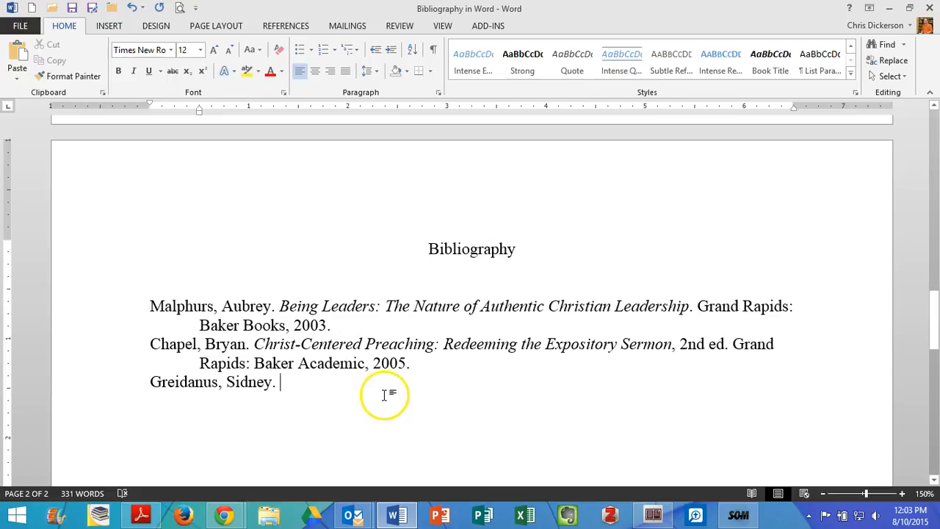
# - Check the article title in footnote 4 and add it after the third entry's author, opening with a quotation mark: "Preaching Christ from the Old Testament"
pyautogui.scroll(4, 380, 397)
pyautogui.doubleClick(317, 284)
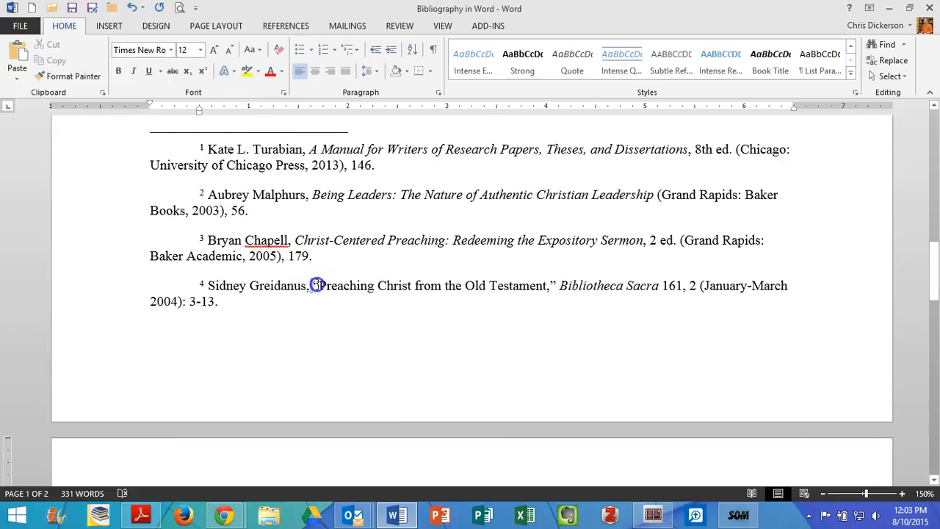
pyautogui.click(328, 286)
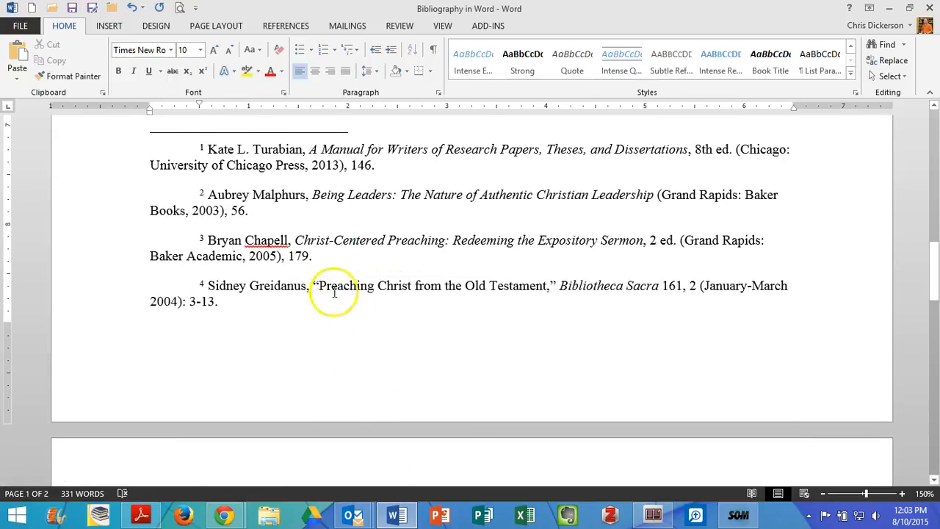
pyautogui.scroll(-5, 374, 319)
pyautogui.click(321, 328)
pyautogui.write('"Preac')
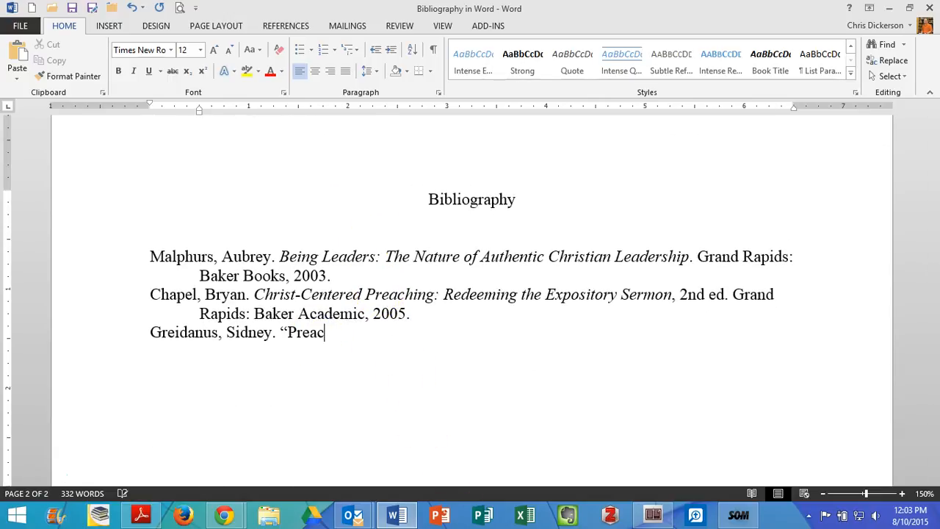
pyautogui.write('hing Christ')
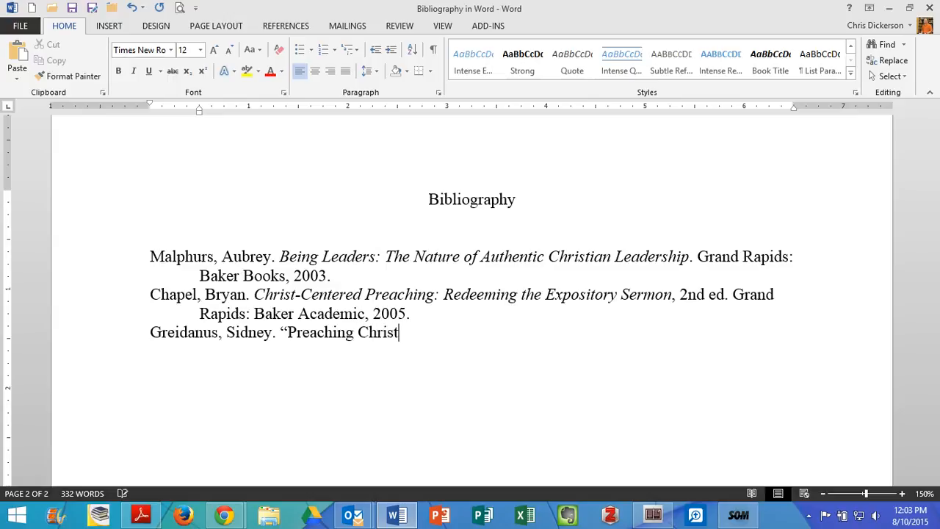
pyautogui.write(' from the Old Tes')
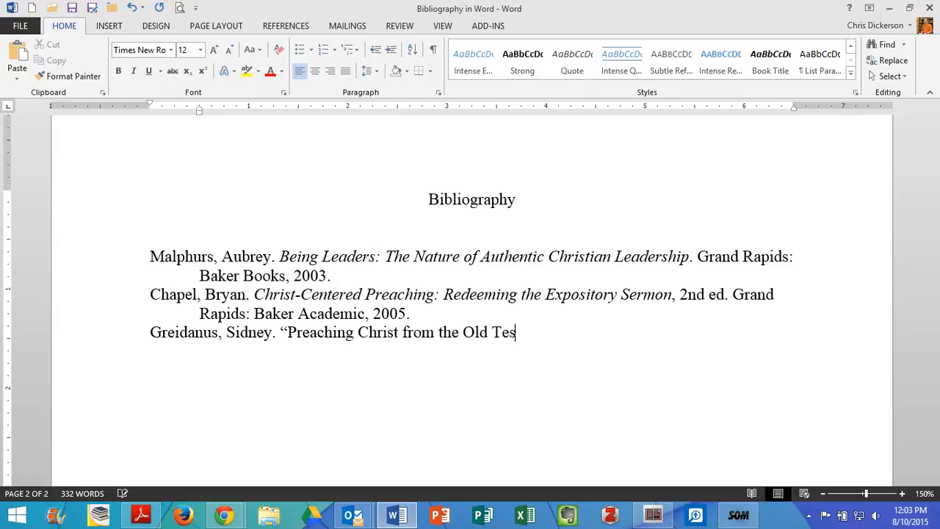
pyautogui.write('tament')
# - Check the journal article sample's punctuation and end the third entry's article title with a period inside the closing quotation mark
pyautogui.scroll(6, 351, 332)
pyautogui.scroll(10, 351, 332)
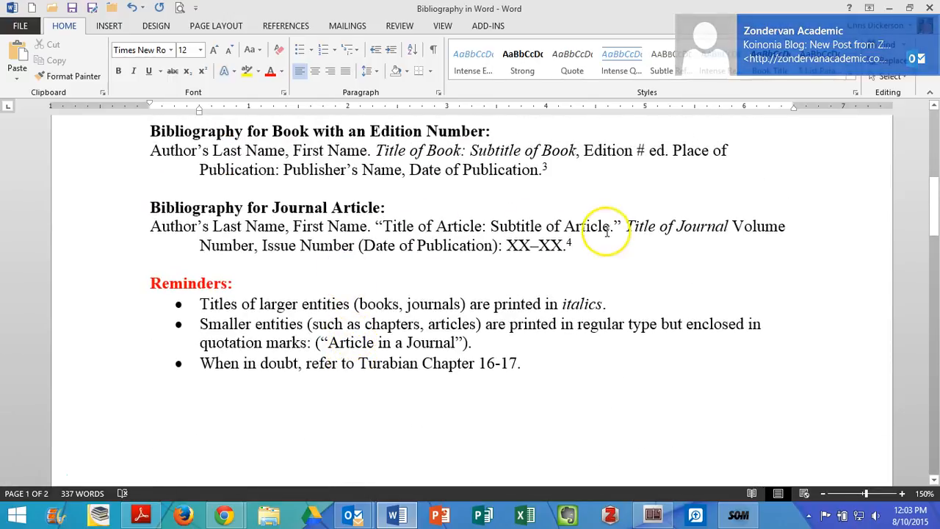
pyautogui.moveTo(609, 228); pyautogui.dragTo(614, 228)
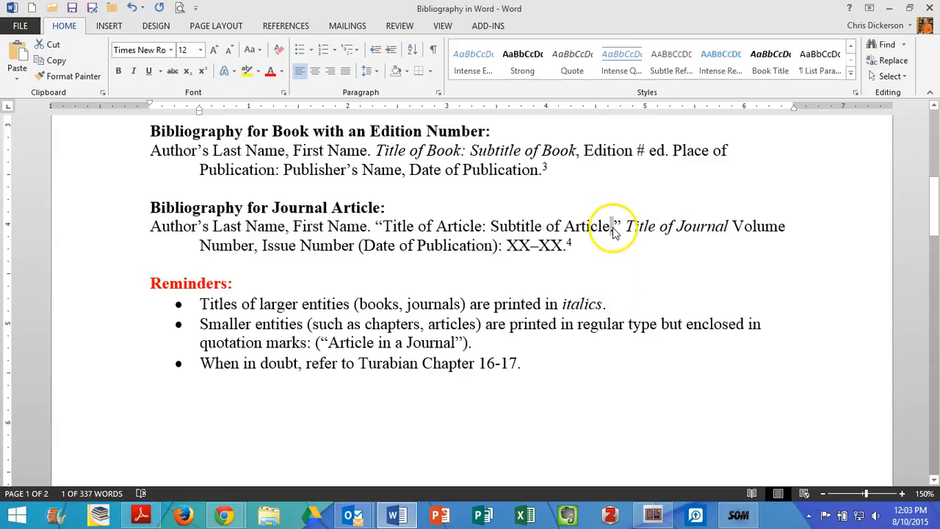
pyautogui.scroll(-4, 616, 266)
pyautogui.scroll(-5, 615, 265)
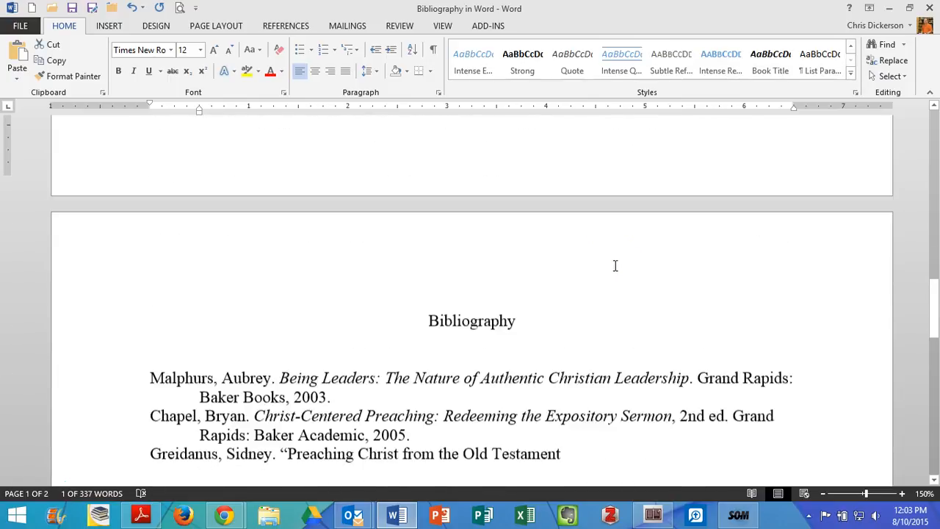
pyautogui.click(581, 331)
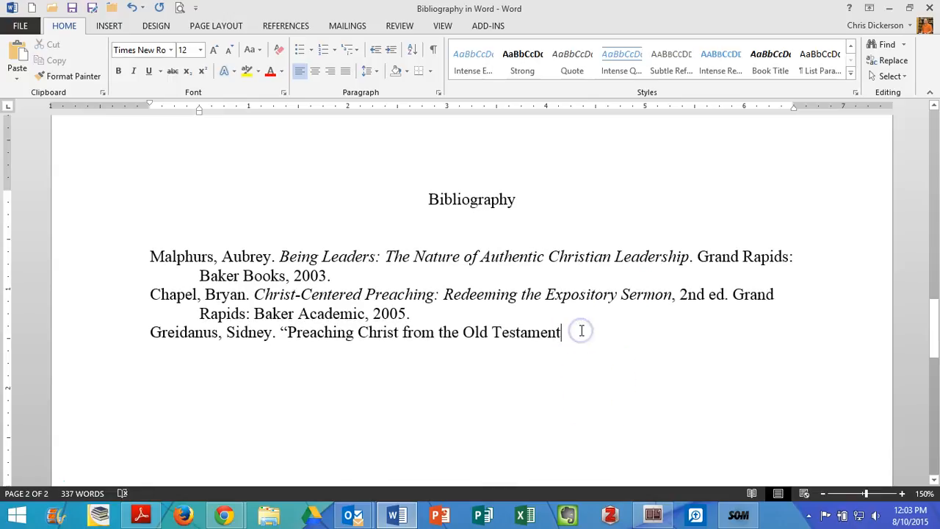
pyautogui.write('."')
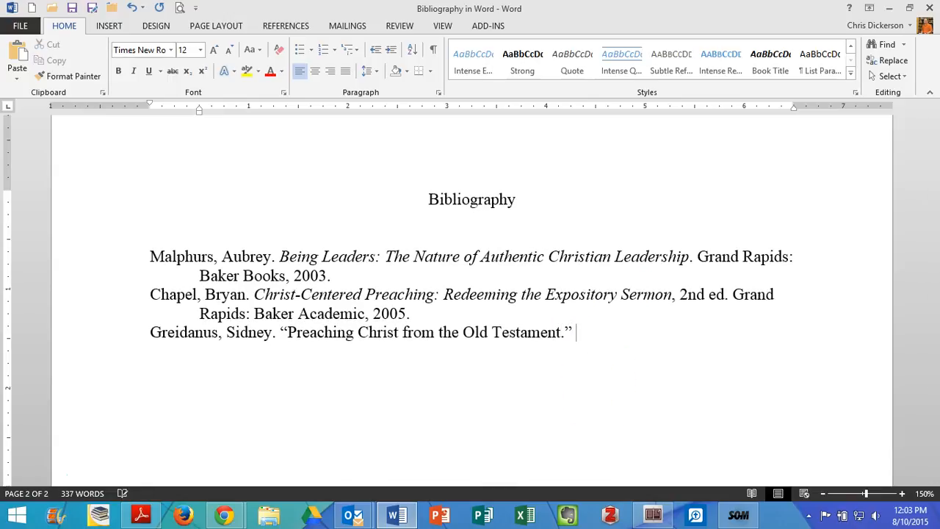
pyautogui.write(' Biblic')
pyautogui.write('theca Sacra')
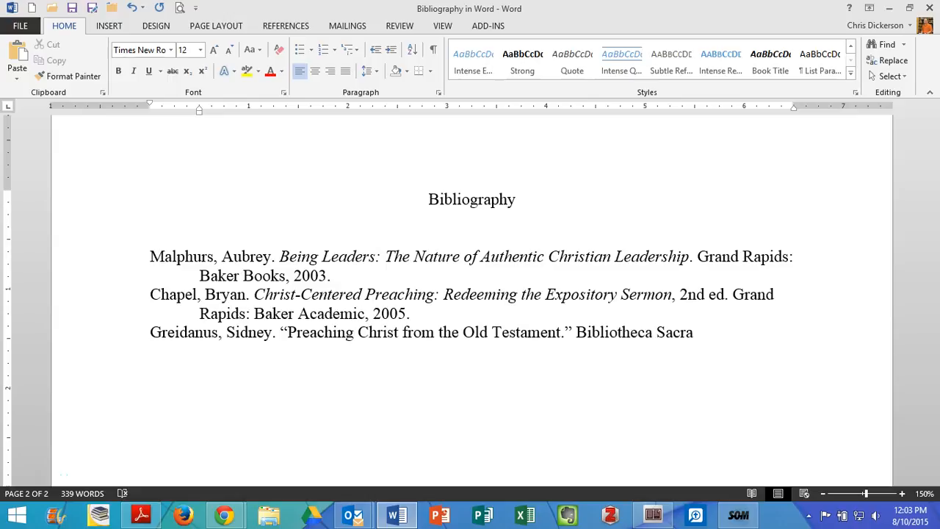
# - Review the journal article sample's volume, issue and date format, and insert "no." before issue number 2 in footnote 4
pyautogui.scroll(5, 624, 382)
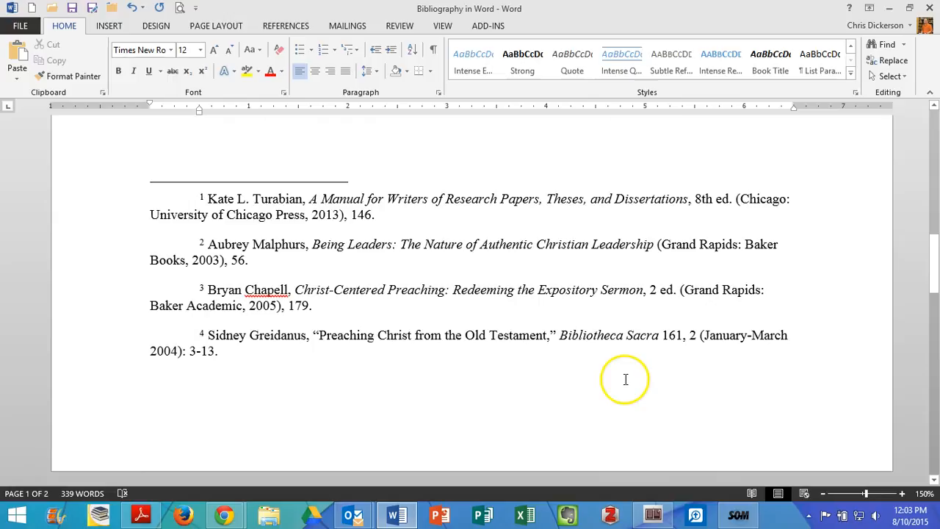
pyautogui.scroll(5, 599, 355)
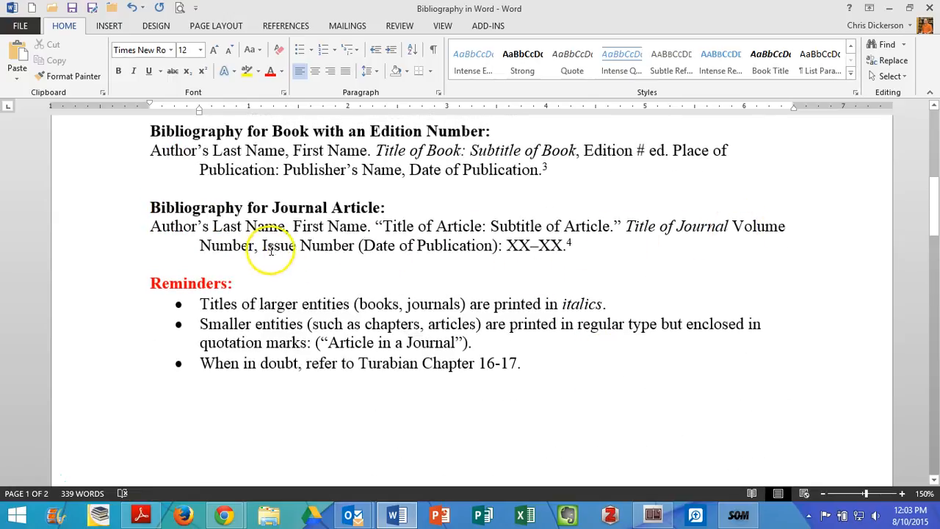
pyautogui.moveTo(358, 247); pyautogui.dragTo(366, 246)
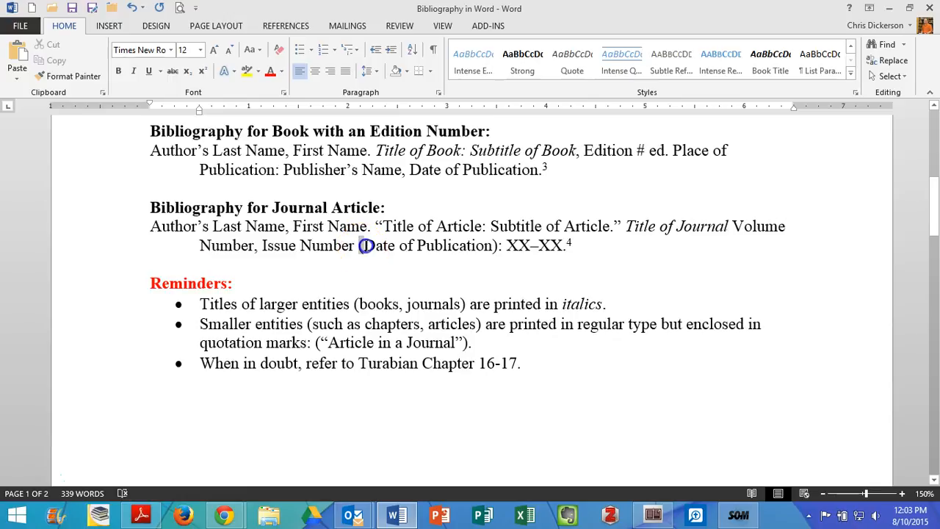
pyautogui.click(487, 300)
pyautogui.scroll(-5, 508, 306)
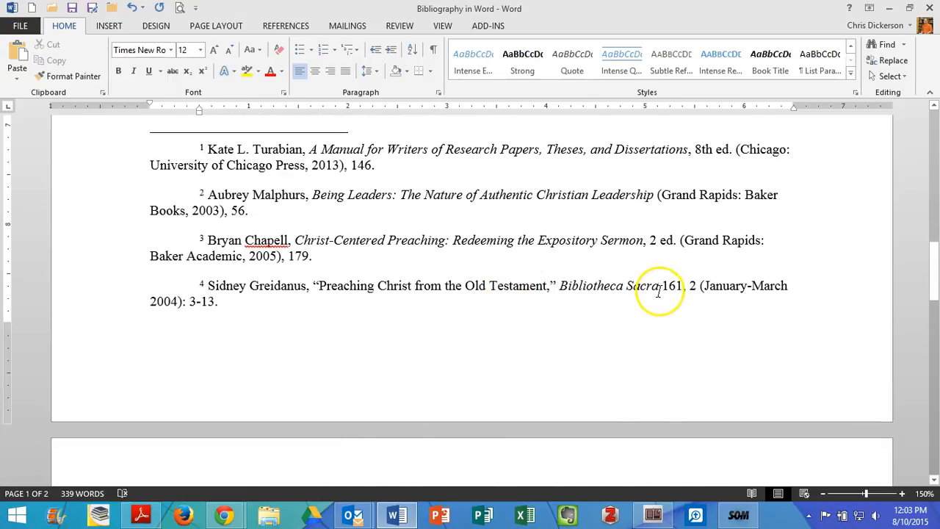
pyautogui.click(689, 287)
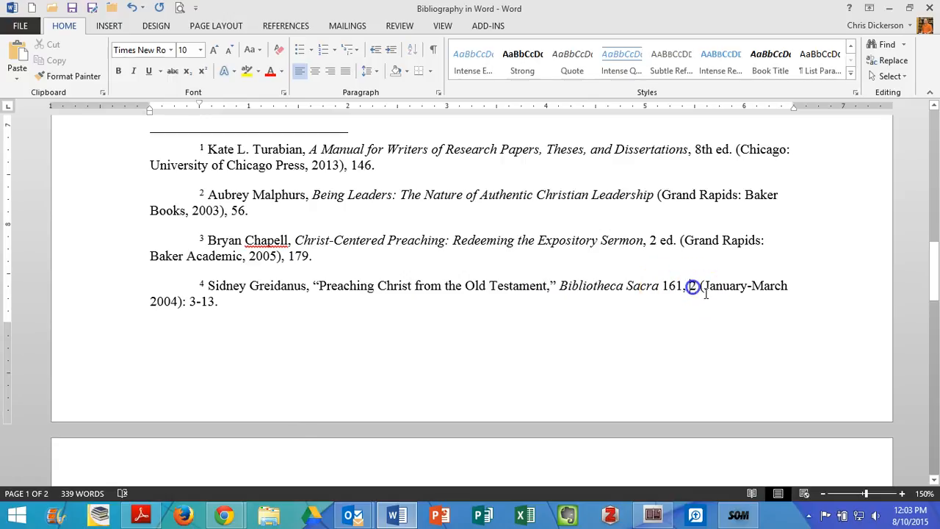
pyautogui.write('np')
pyautogui.press('BackSpace')
pyautogui.write('o.')
pyautogui.click(664, 287)
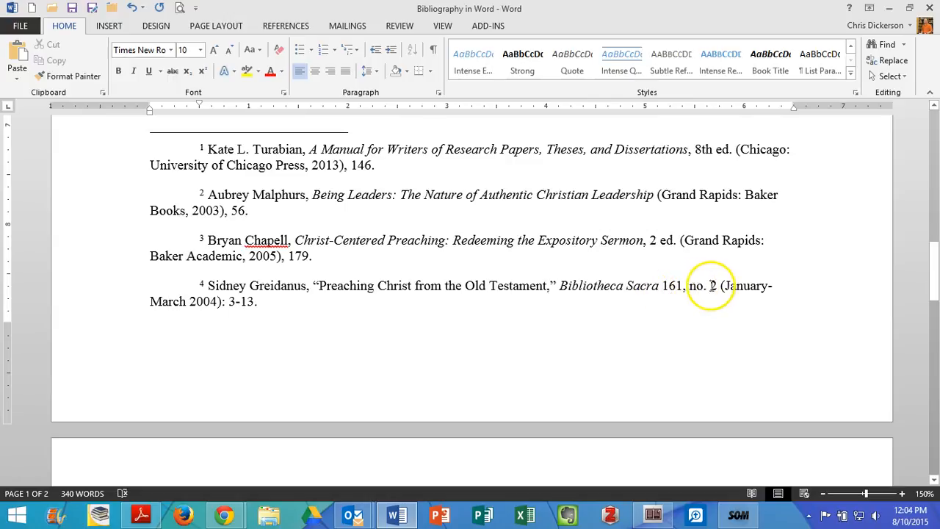
# - Add the volume, issue and date "161, no. 2 (January-March 2004)," after the third entry's journal title
pyautogui.scroll(-6, 732, 287)
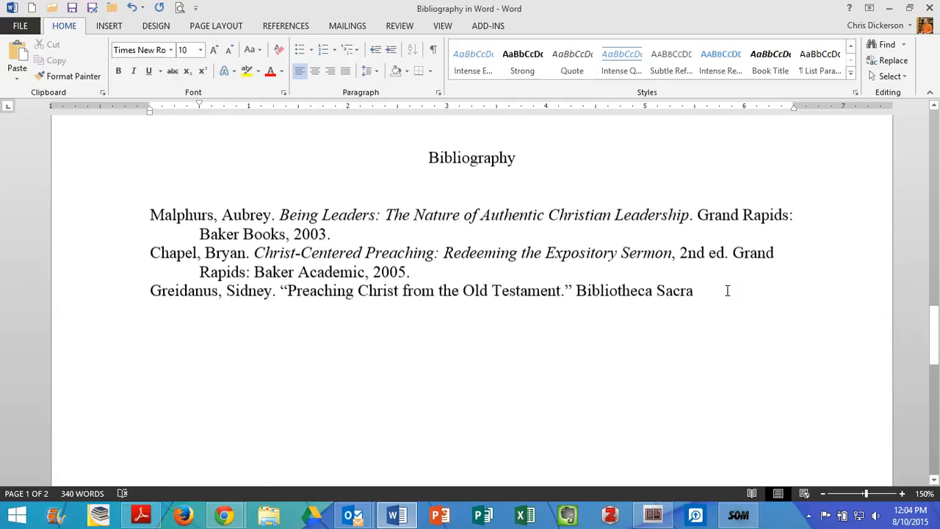
pyautogui.click(725, 284)
pyautogui.write('161')
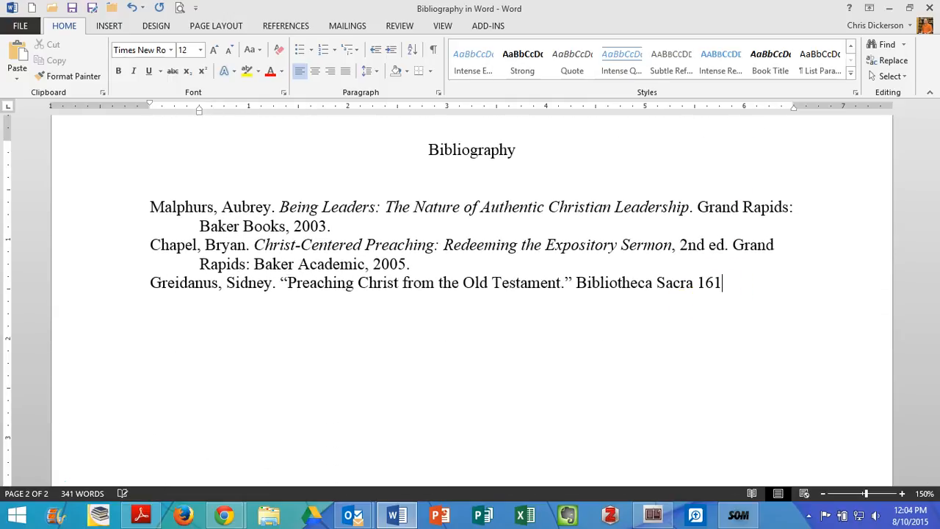
pyautogui.write(', no. 2 (January-March 2004')
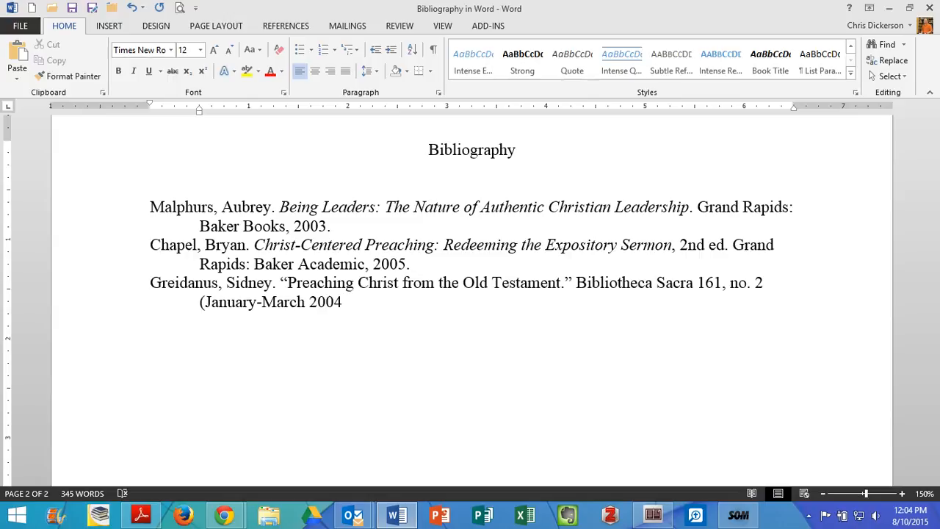
pyautogui.write('),')
# - Finish the third entry with the page range "3-13" and a period
pyautogui.scroll(5, 594, 343)
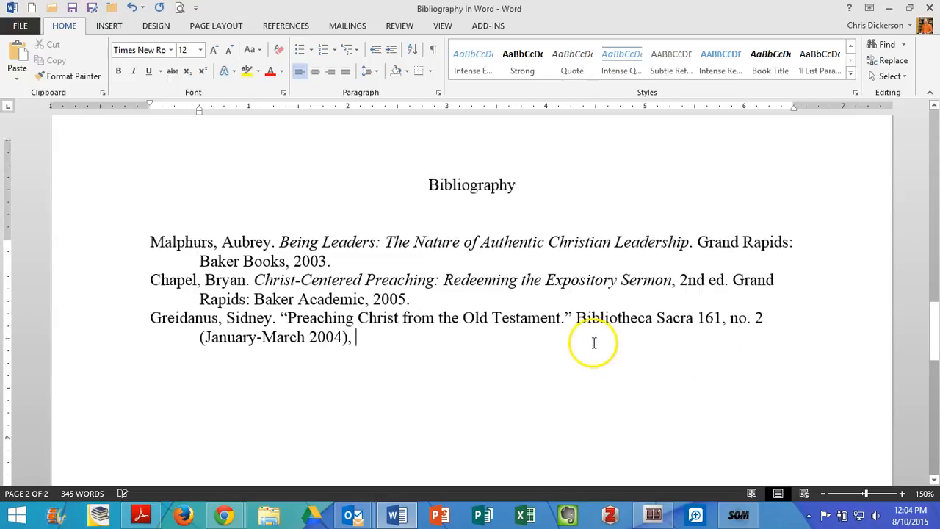
pyautogui.scroll(-7, 593, 342)
pyautogui.scroll(-1, 593, 344)
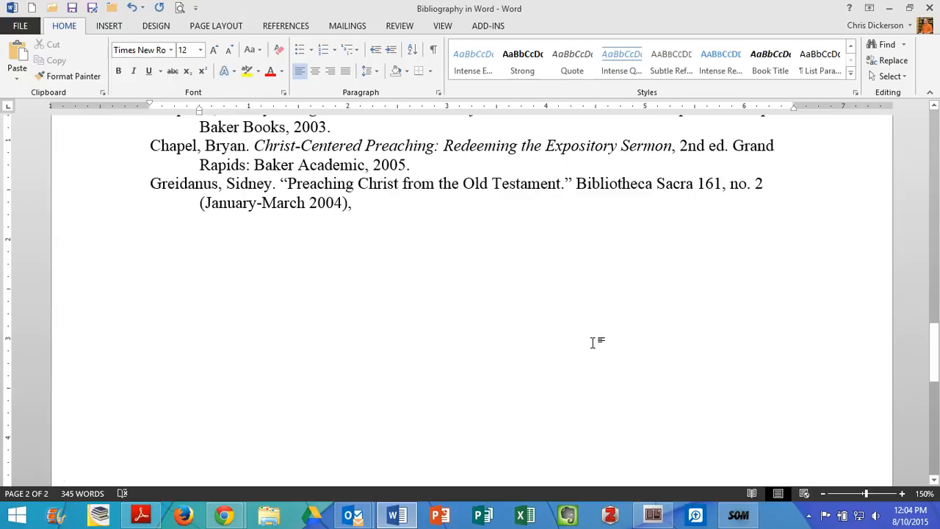
pyautogui.write('3-13')
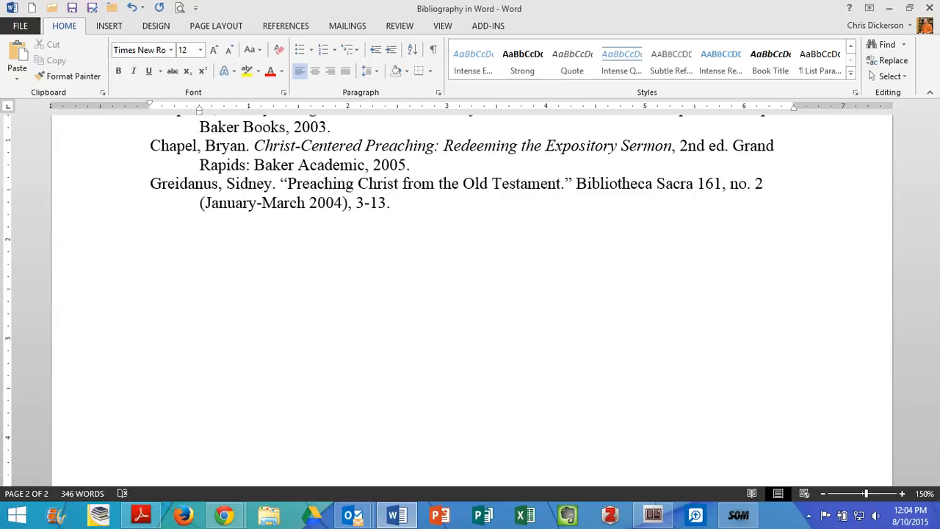
pyautogui.write('.')
# - Italicize the journal title "Bibliotheca Sacra" in the third bibliography entry
pyautogui.scroll(3, 411, 358)
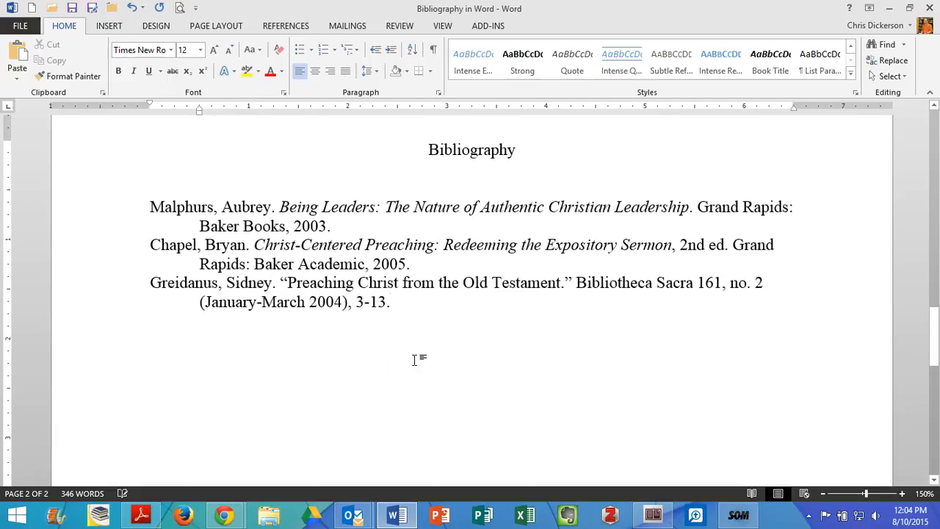
pyautogui.moveTo(576, 286); pyautogui.dragTo(676, 290)
pyautogui.click(698, 264)
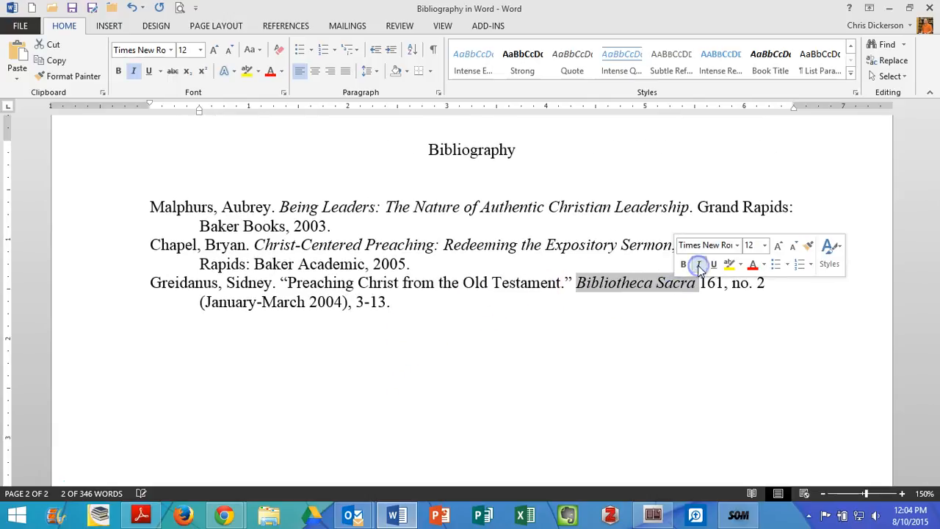
pyautogui.click(674, 303)
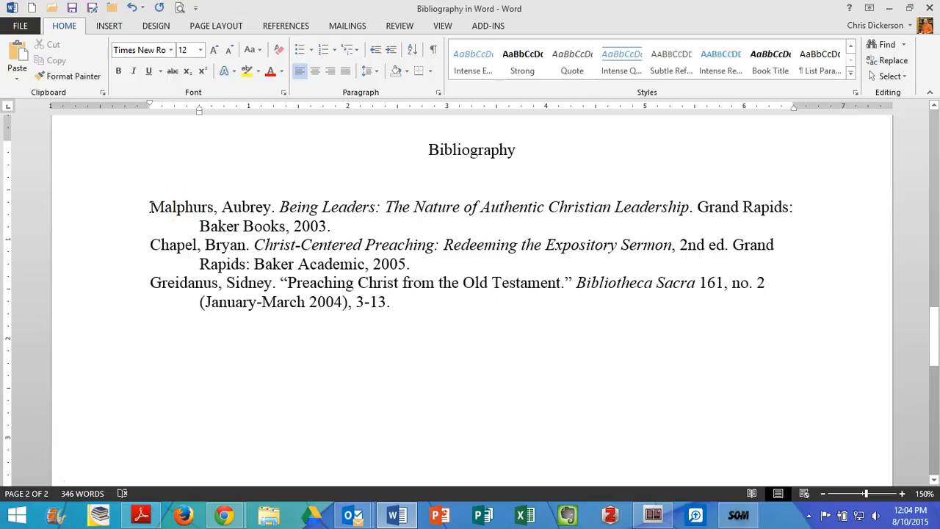
# - Sort the three bibliography entries alphabetically by paragraph as text, in ascending order with no header row
pyautogui.moveTo(150, 206); pyautogui.dragTo(165, 207)
pyautogui.click(151, 285)
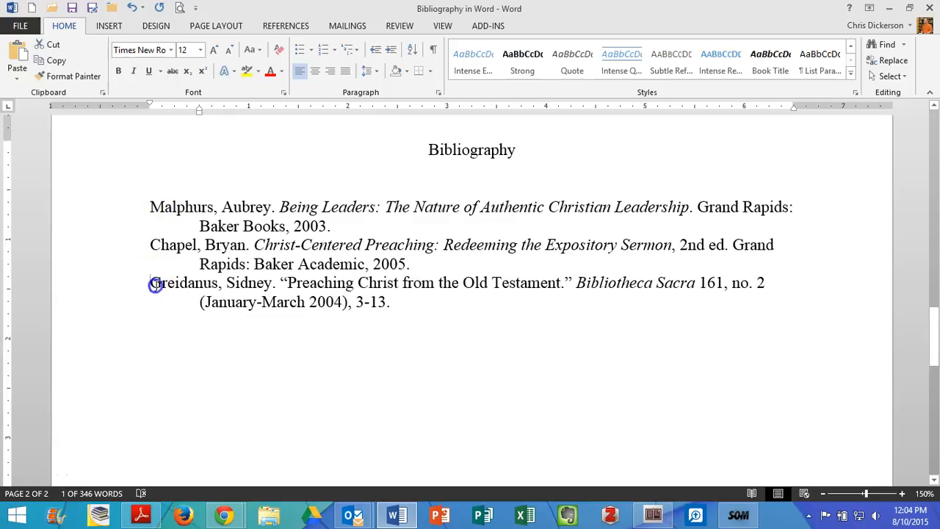
pyautogui.click(195, 336)
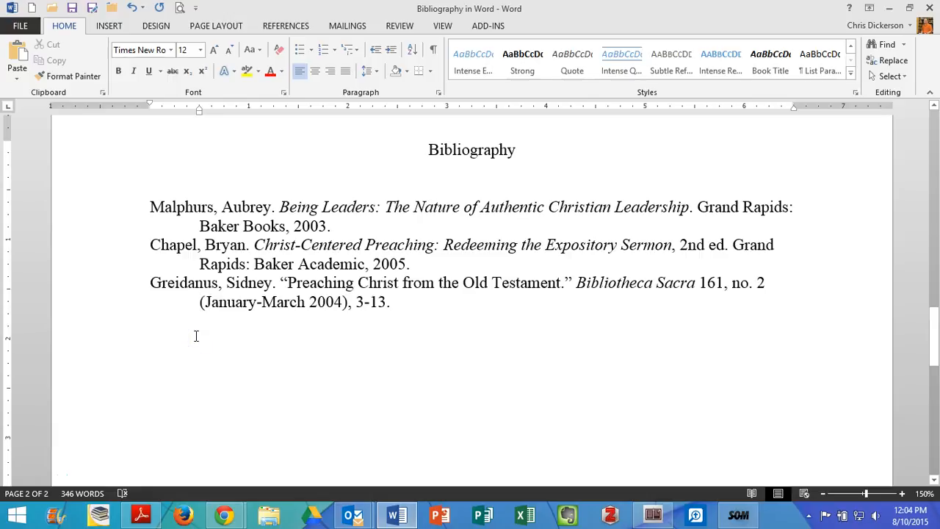
pyautogui.moveTo(130, 208); pyautogui.dragTo(143, 346)
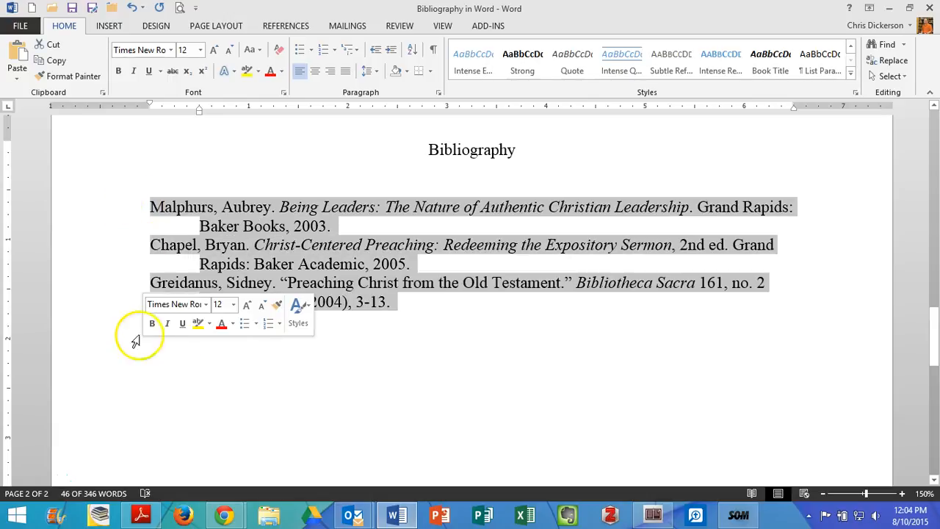
pyautogui.click(415, 53)
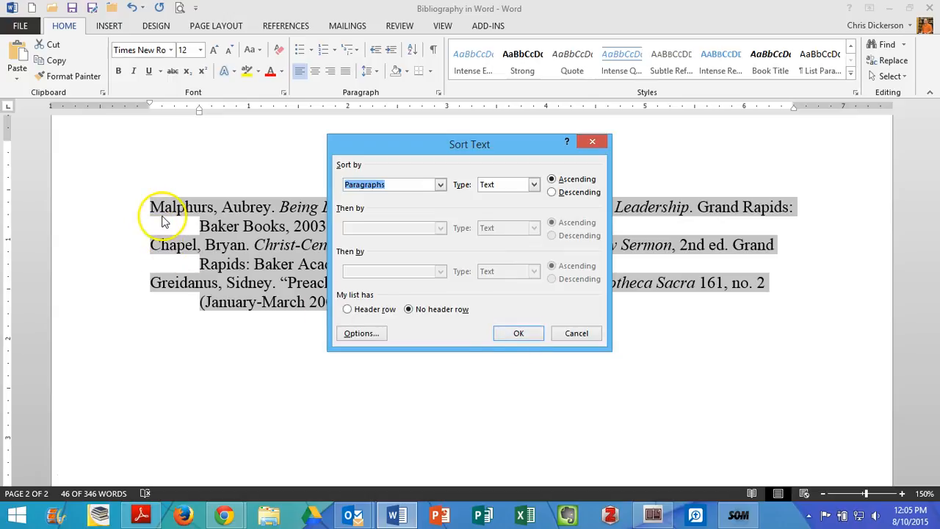
pyautogui.click(519, 334)
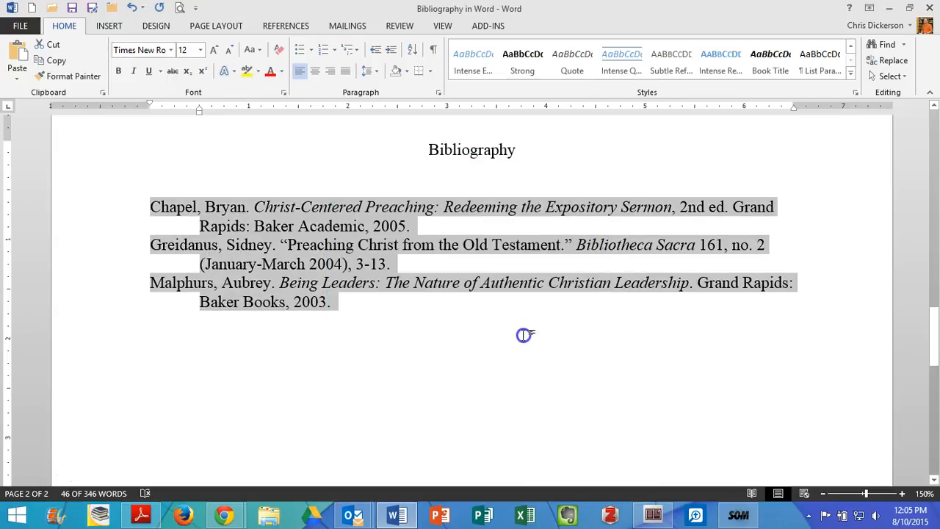
pyautogui.click(524, 335)
# - Examine the spacing within the first bibliography entry and between the first and second entries
pyautogui.click(153, 206)
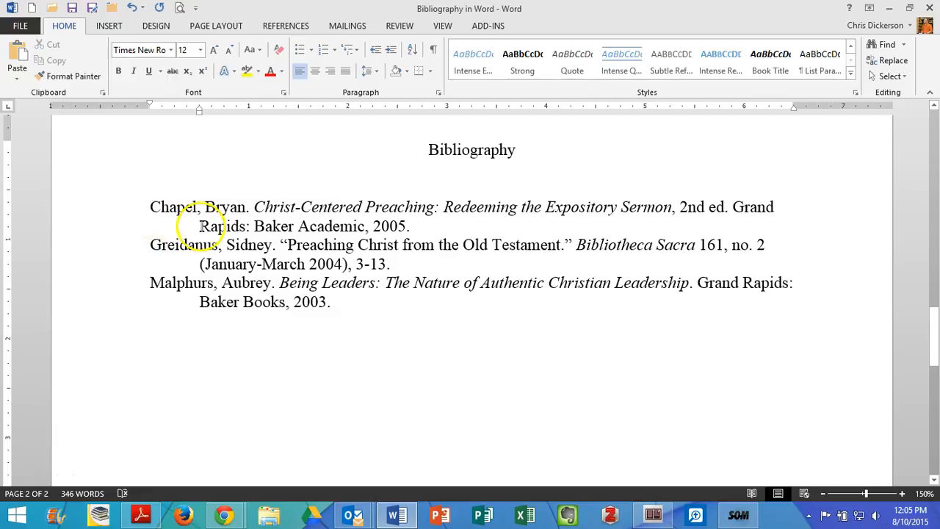
pyautogui.moveTo(153, 207); pyautogui.dragTo(268, 222)
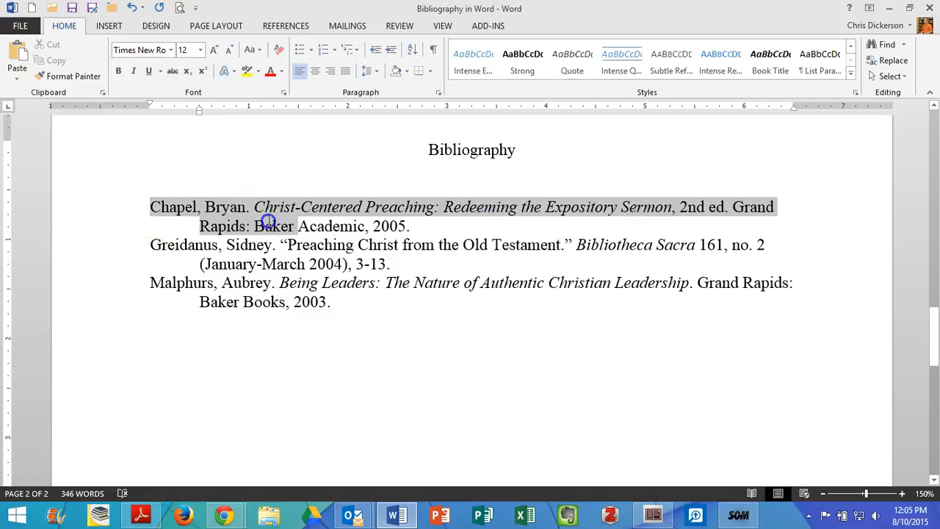
pyautogui.click(417, 229)
pyautogui.moveTo(417, 229); pyautogui.dragTo(414, 244)
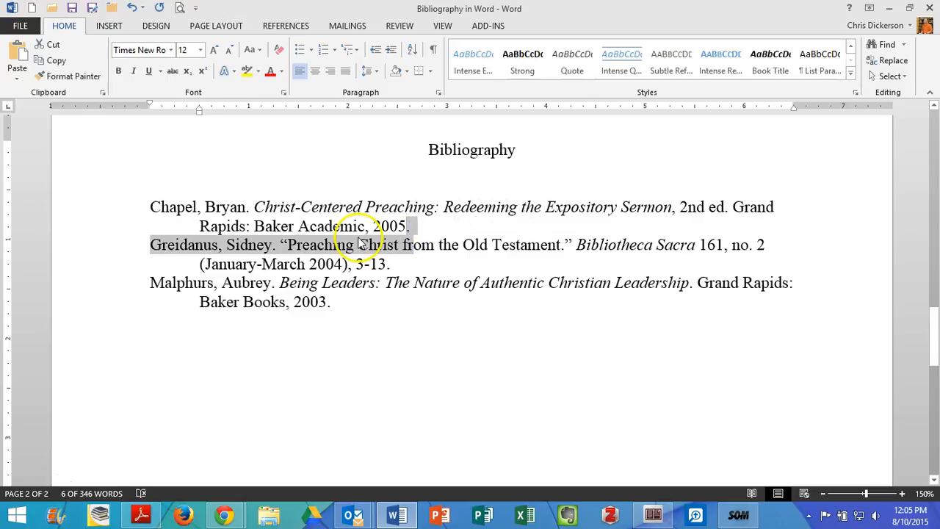
pyautogui.click(438, 233)
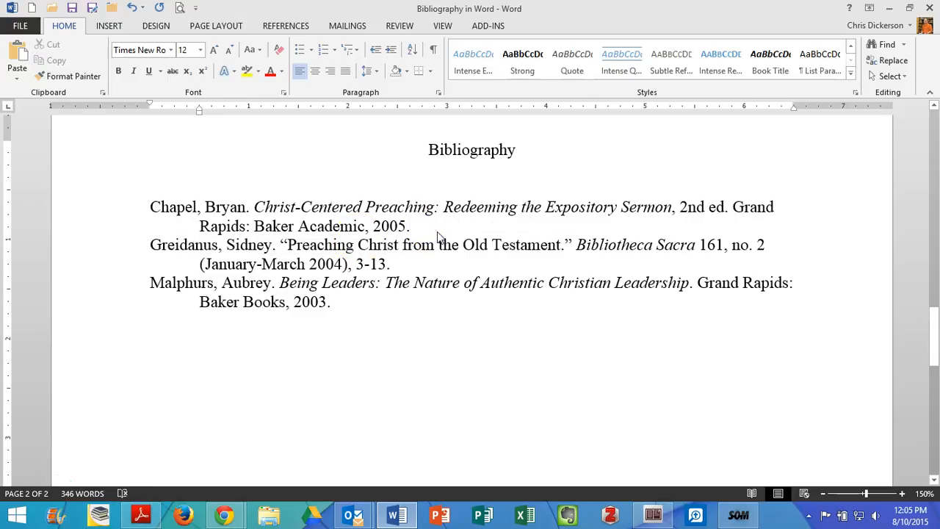
pyautogui.press('Return')
pyautogui.press('Return')
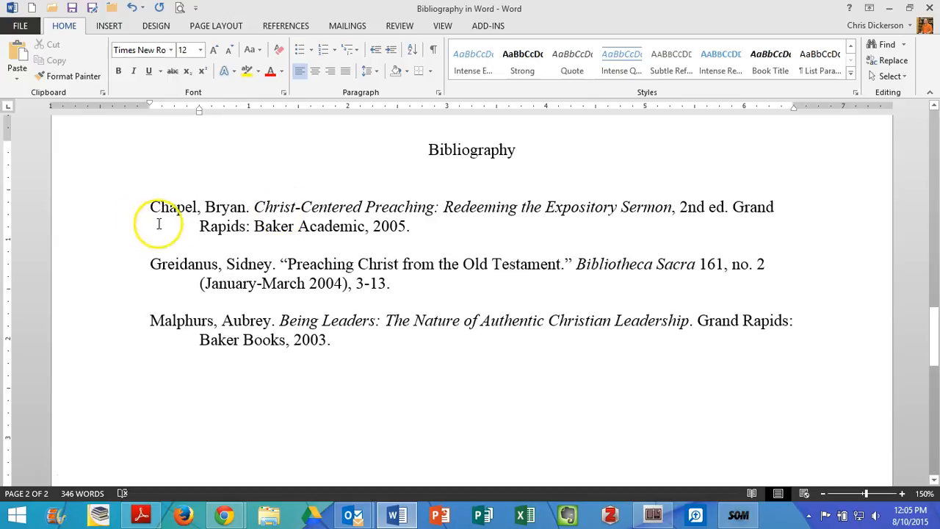
pyautogui.click(132, 7)
pyautogui.click(131, 7)
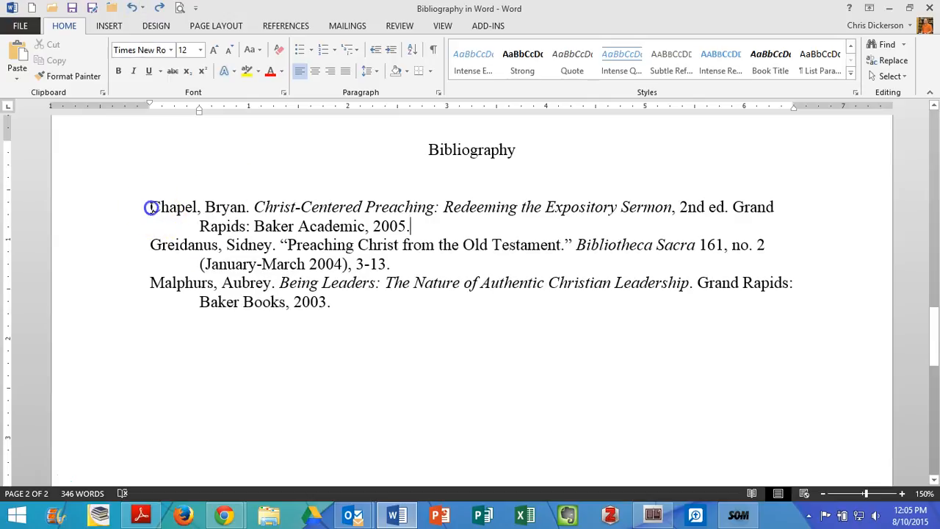
# - Set the spacing after each of the three bibliography entries to 12 pt, keeping single line spacing
pyautogui.moveTo(149, 208); pyautogui.dragTo(405, 340)
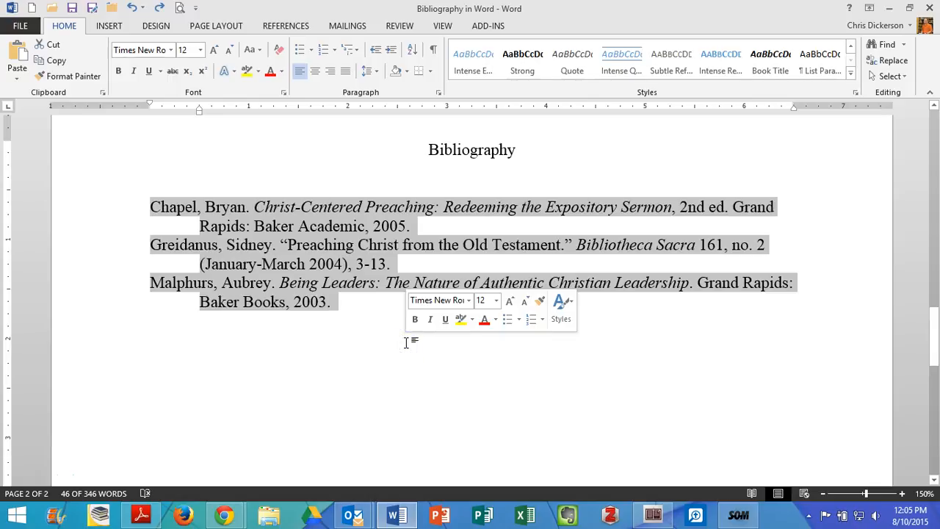
pyautogui.click(365, 69)
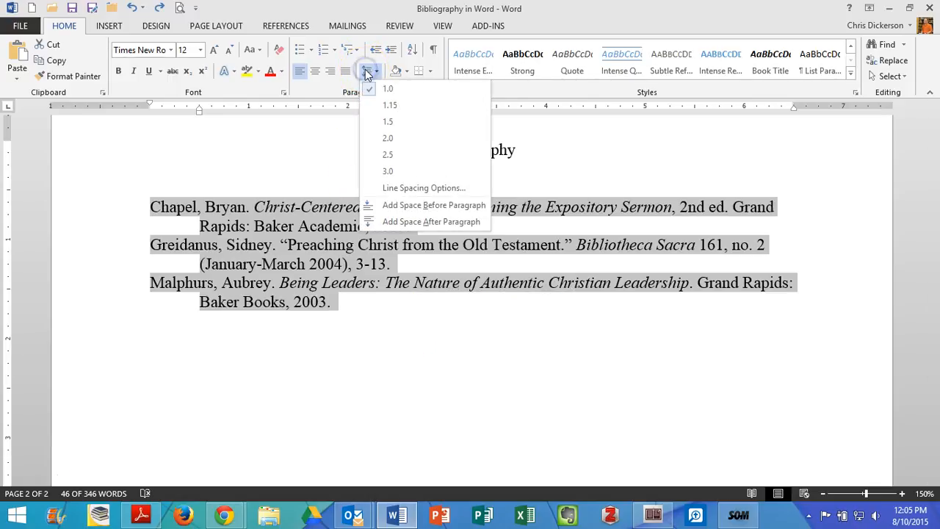
pyautogui.click(422, 189)
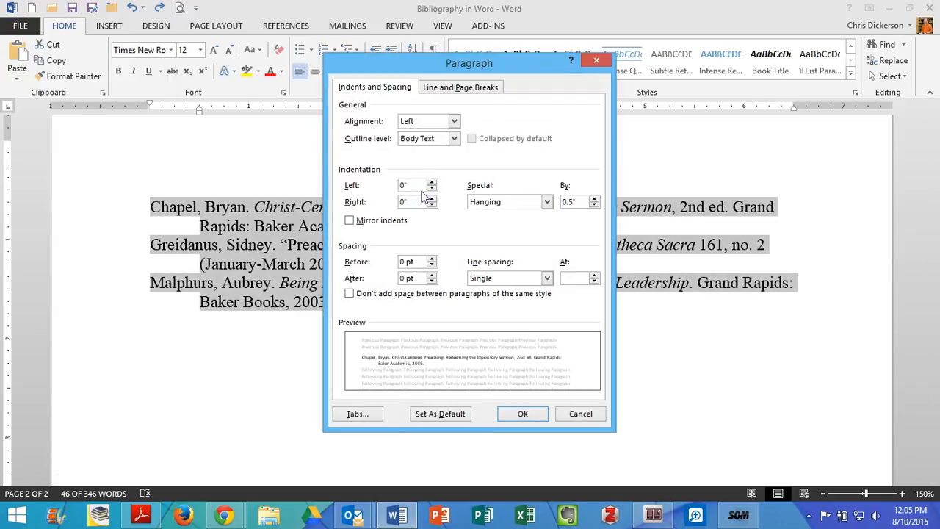
pyautogui.click(406, 279)
pyautogui.moveTo(405, 280); pyautogui.dragTo(398, 280)
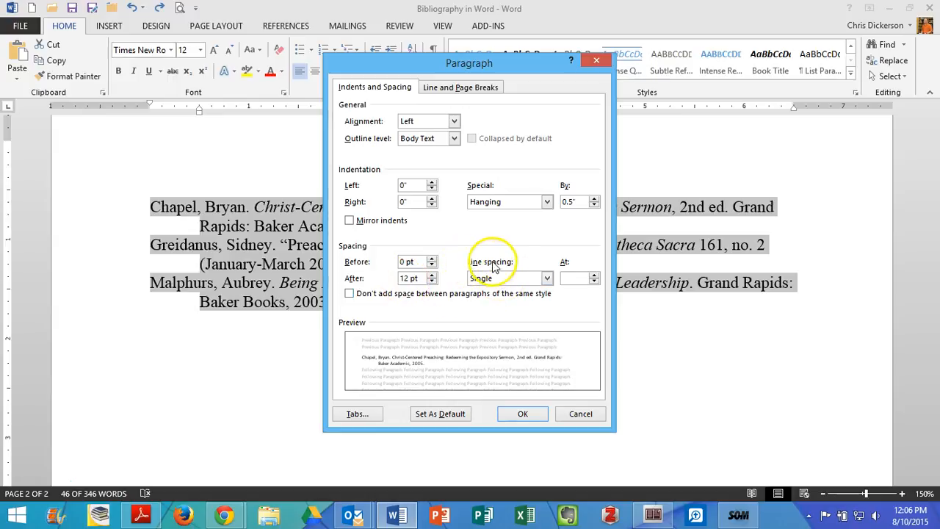
pyautogui.click(523, 414)
pyautogui.click(522, 414)
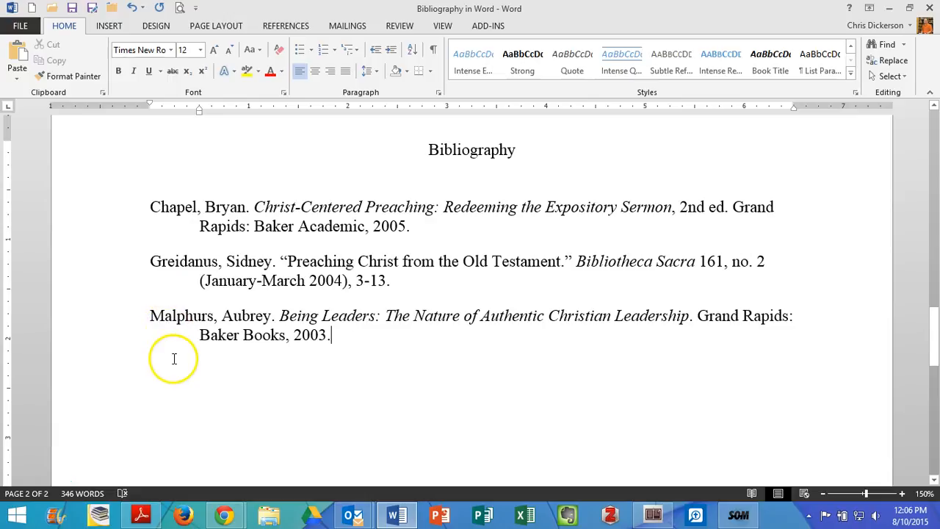
# - Review the alphabetical order of the authors' last names, the hanging indents, and the spacing below the Bibliography heading
pyautogui.moveTo(151, 207); pyautogui.dragTo(194, 207)
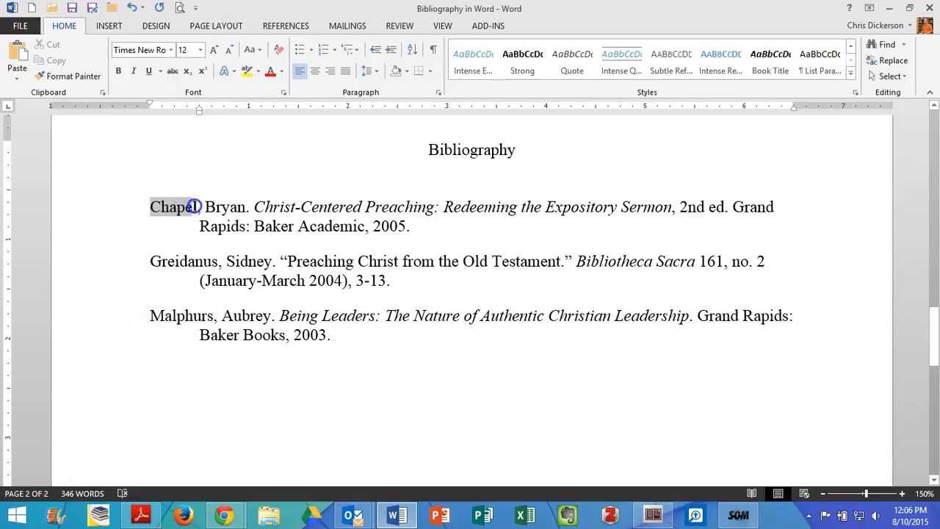
pyautogui.moveTo(151, 262); pyautogui.dragTo(210, 261)
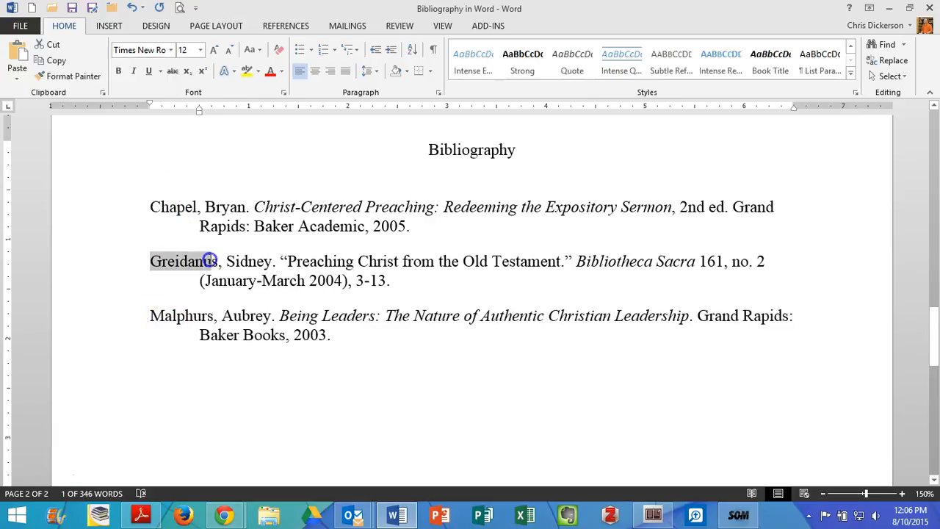
pyautogui.moveTo(150, 316); pyautogui.dragTo(211, 317)
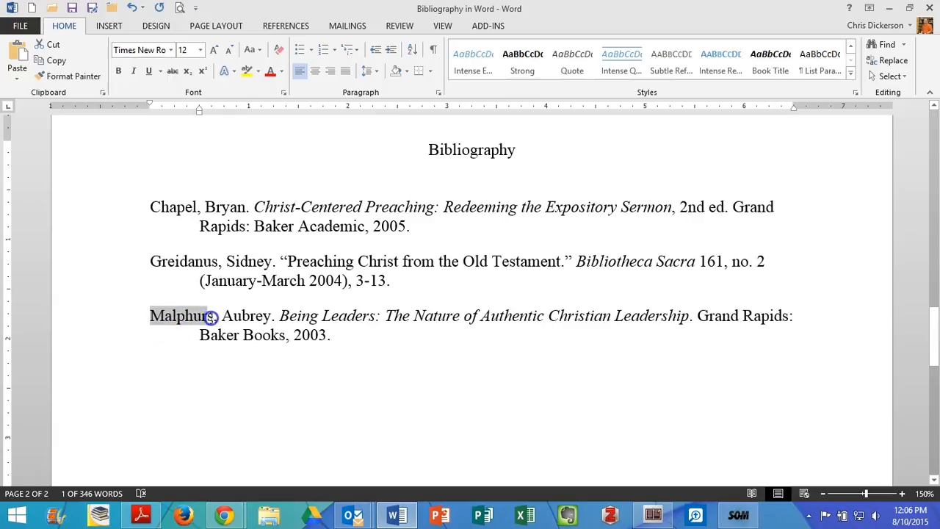
pyautogui.moveTo(231, 206); pyautogui.dragTo(231, 228)
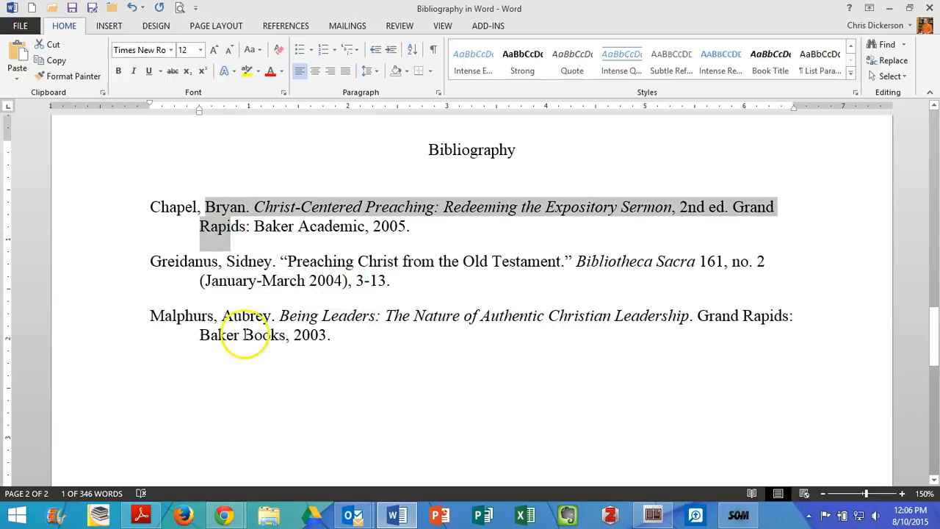
pyautogui.click(179, 244)
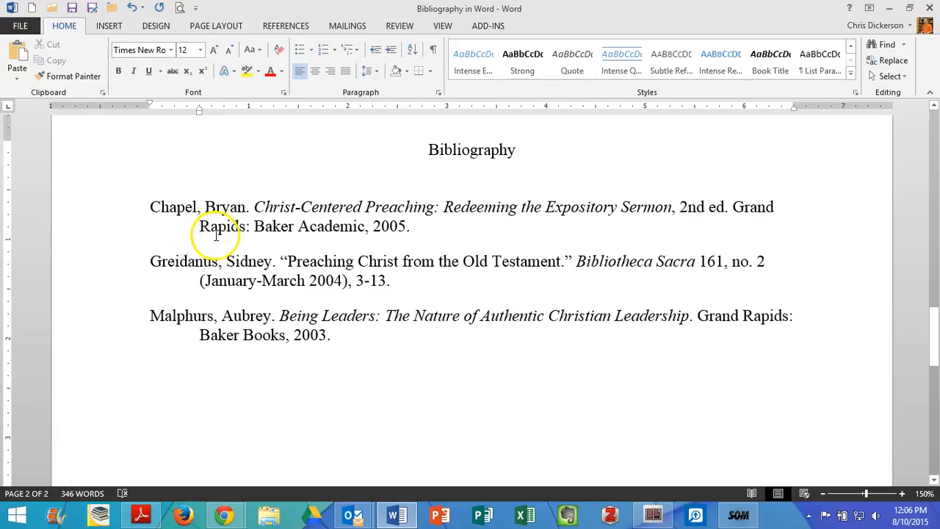
pyautogui.click(205, 230)
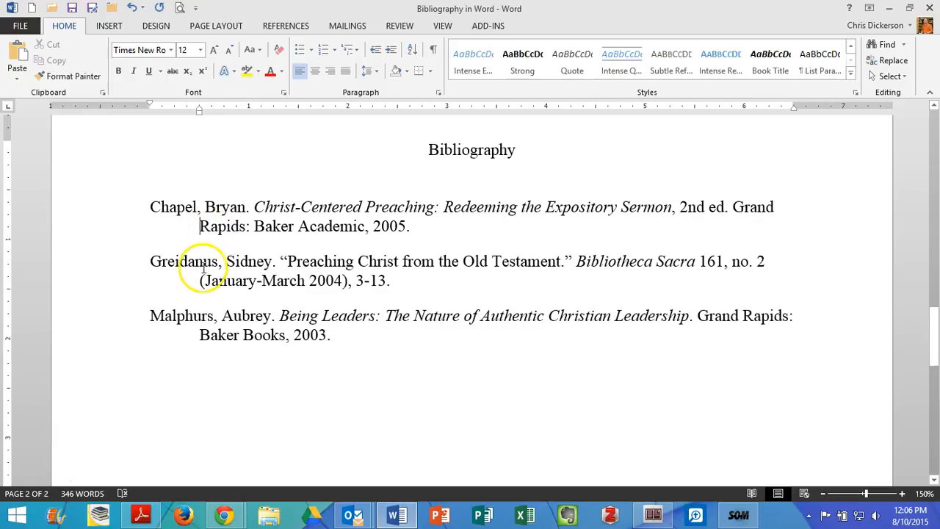
pyautogui.doubleClick(470, 154)
pyautogui.moveTo(470, 167); pyautogui.dragTo(485, 205)
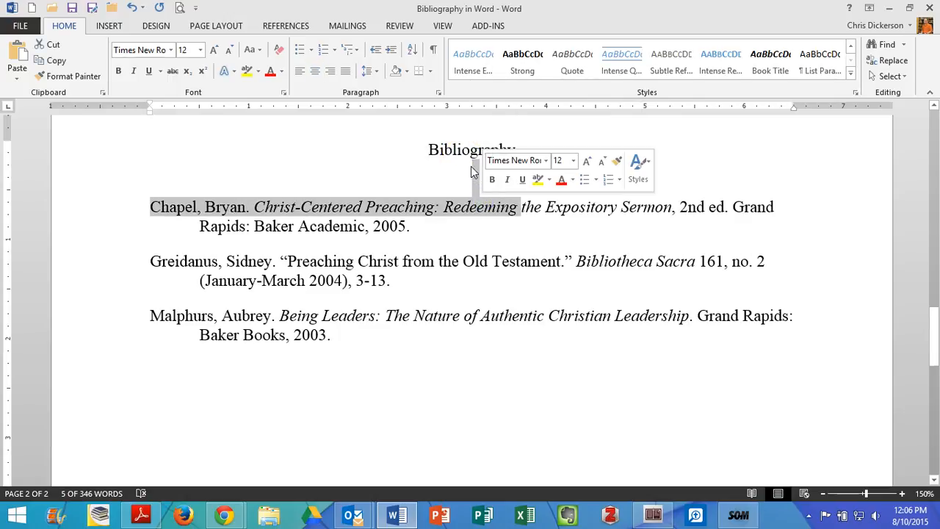
pyautogui.click(446, 207)
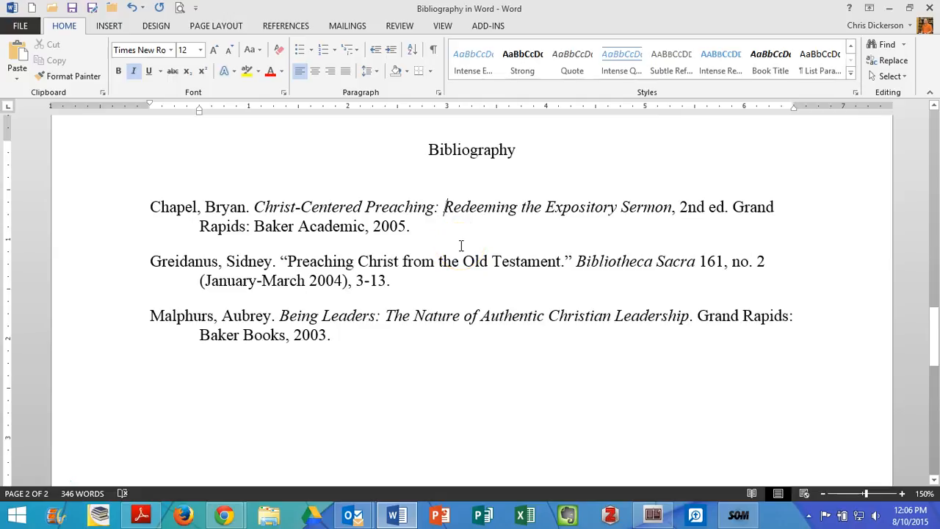
pyautogui.scroll(3, 479, 286)
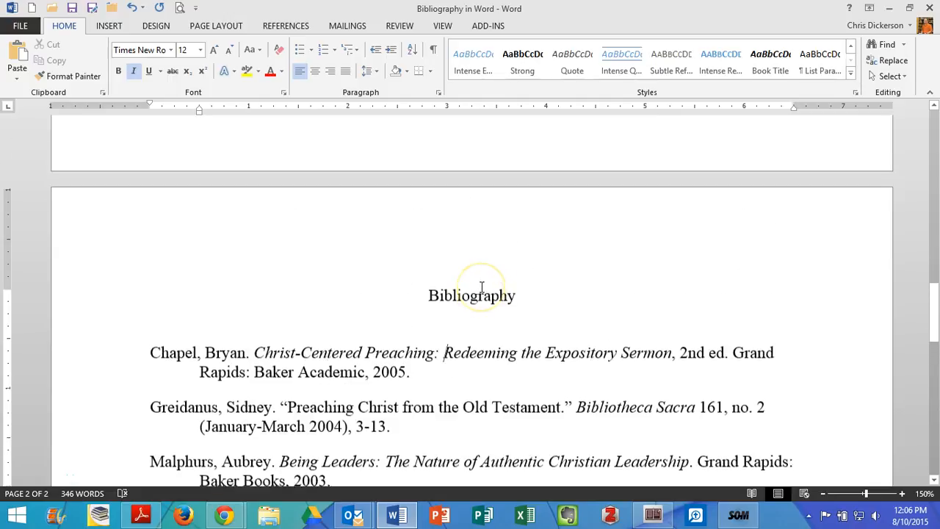
pyautogui.scroll(-2, 482, 287)
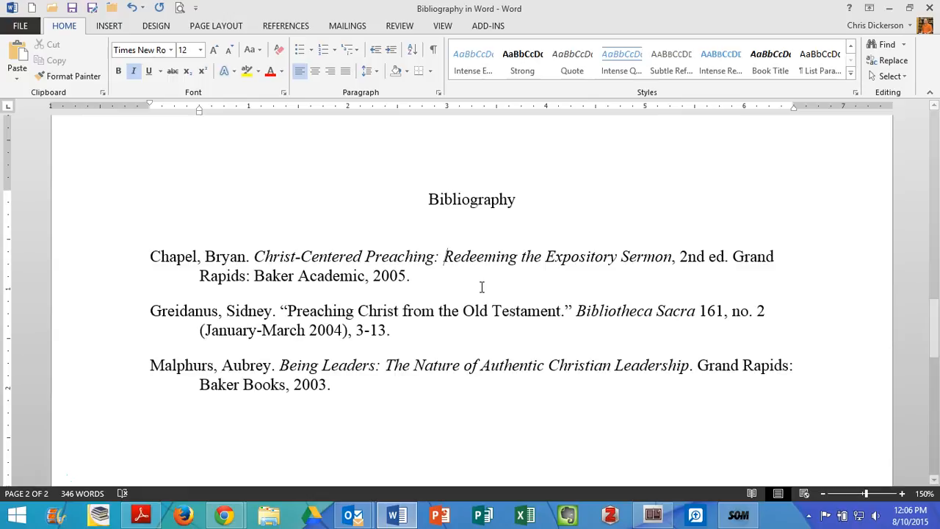
# - Review the indentation and spacing settings of the first bibliography entry without changing them
pyautogui.click(367, 74)
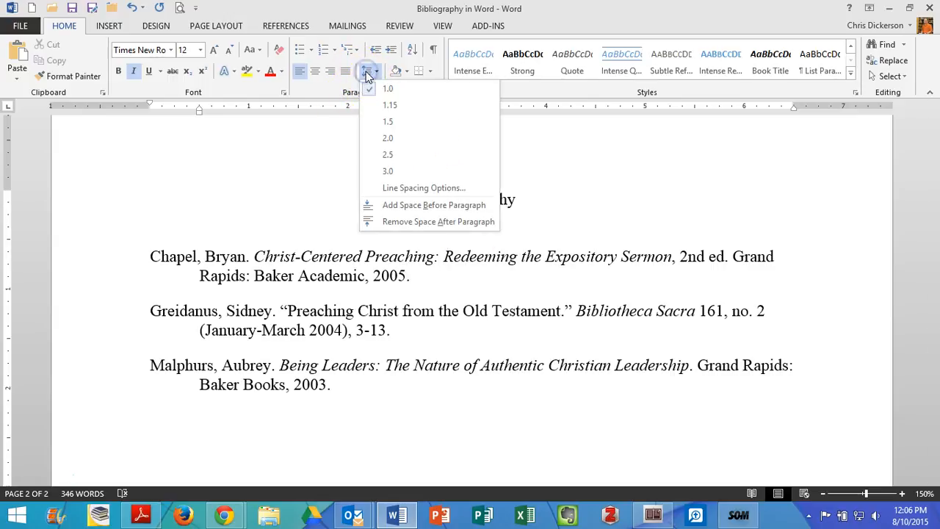
pyautogui.click(415, 188)
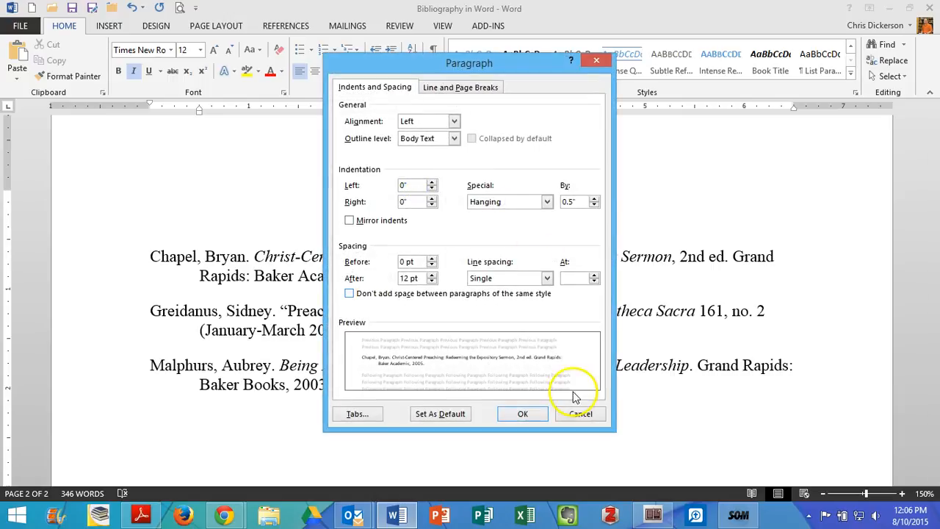
pyautogui.click(574, 414)
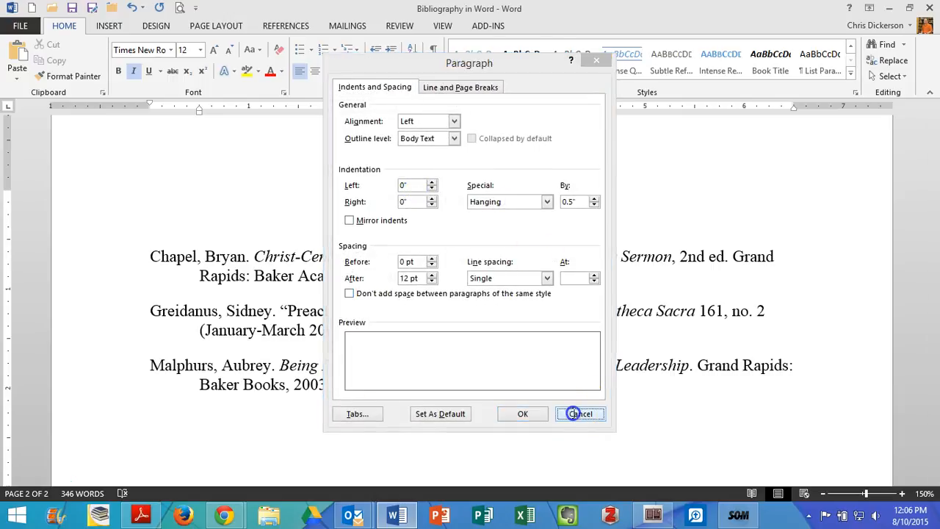